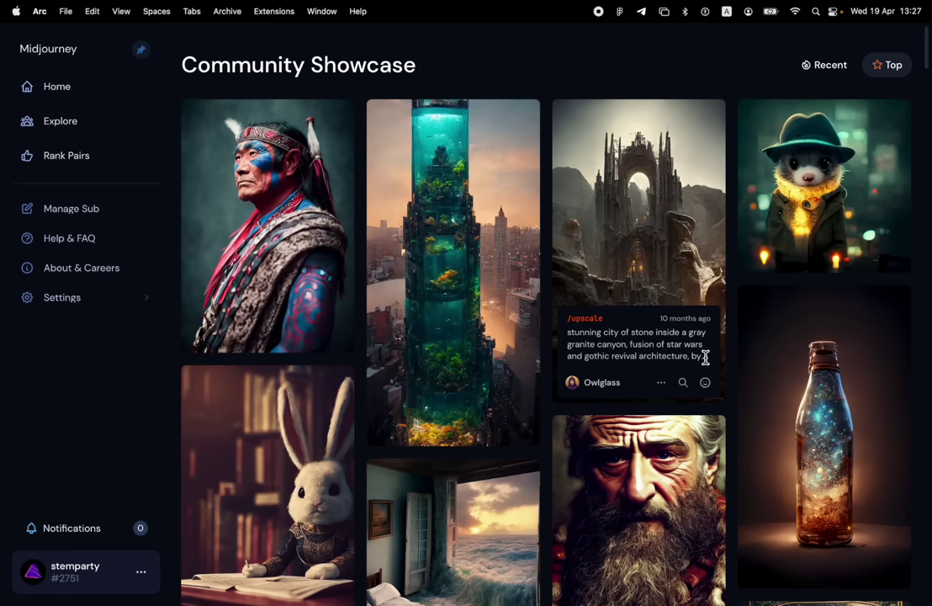
Step: Select the castle image's prompt text in the Community Showcase, then clear the selection
drag(705, 357, 568, 341)
click(582, 194)
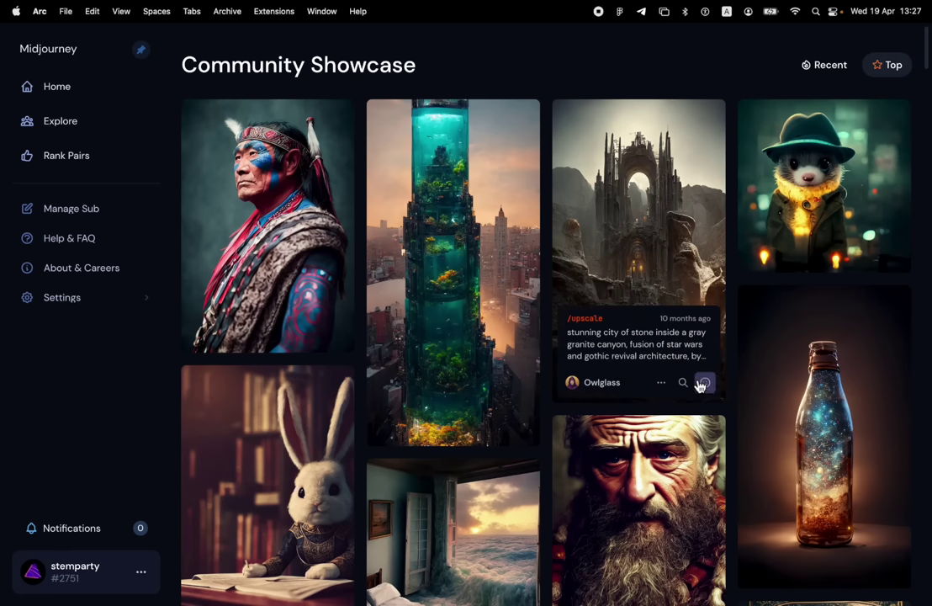
Step: View the fish-tank tower image full size, zooming in and back out, then leave it
click(452, 203)
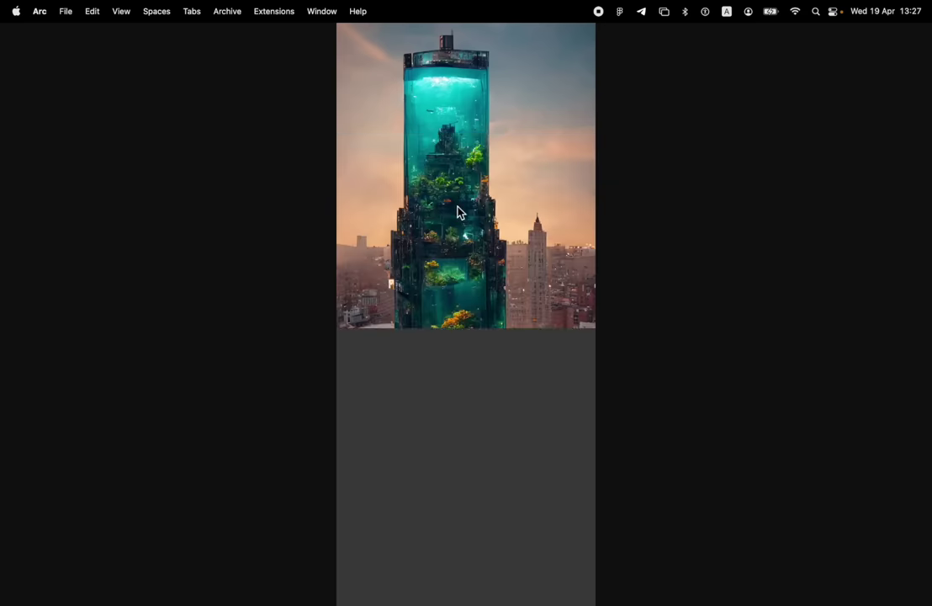
click(470, 333)
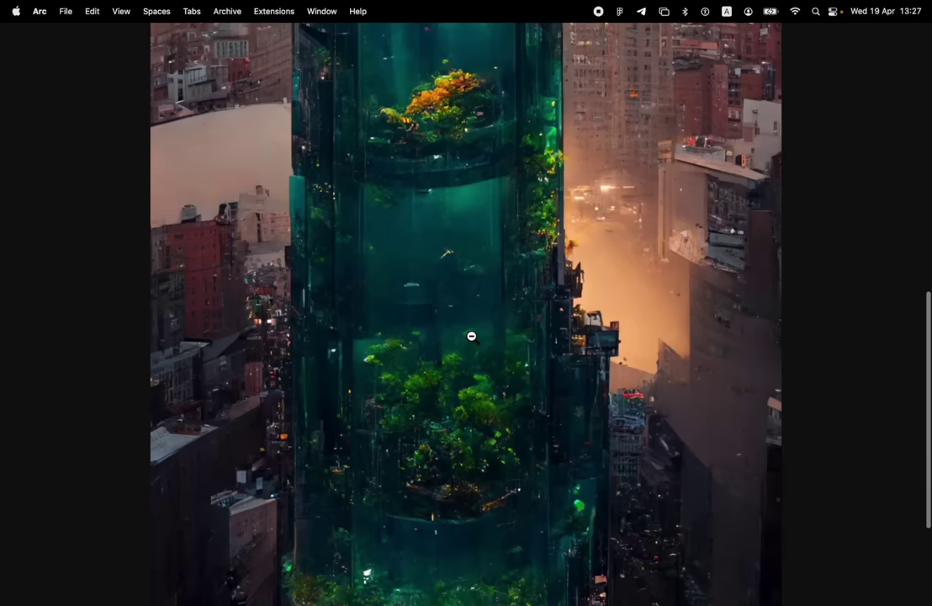
click(471, 334)
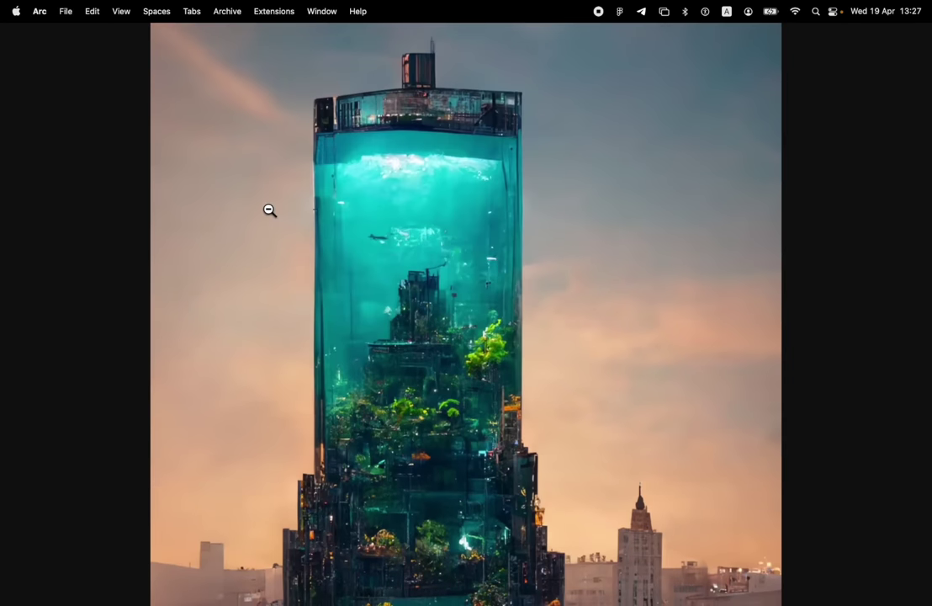
key(super+bracketleft)
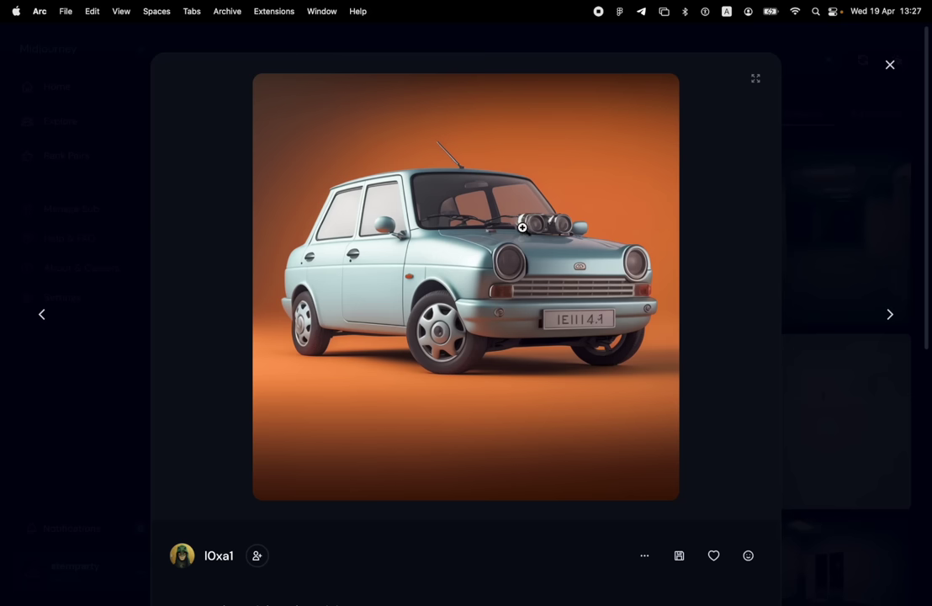
Step: Move on to the 'Chef 8k' image, enlarge it, and scroll down to its related cheeseburgers
key(Right)
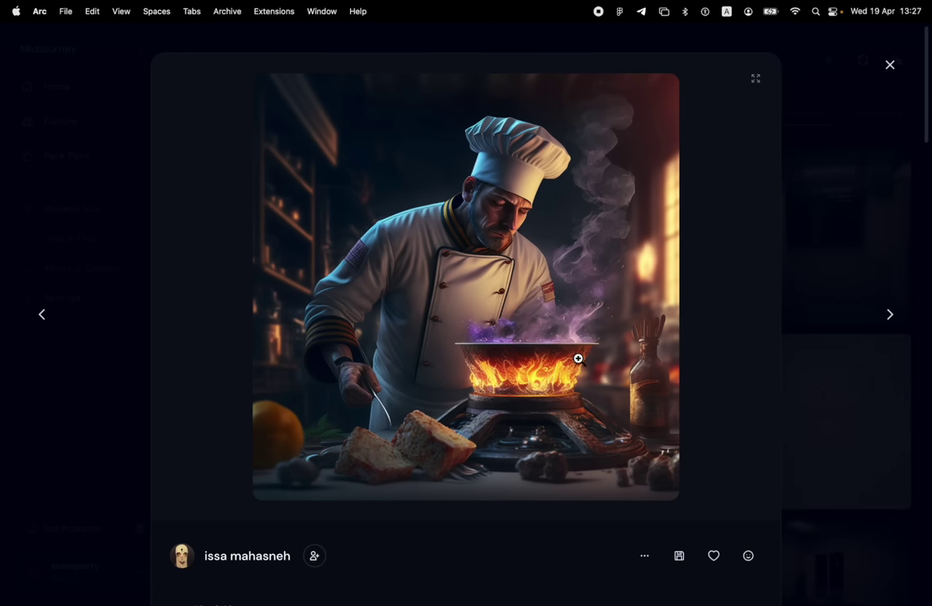
click(508, 362)
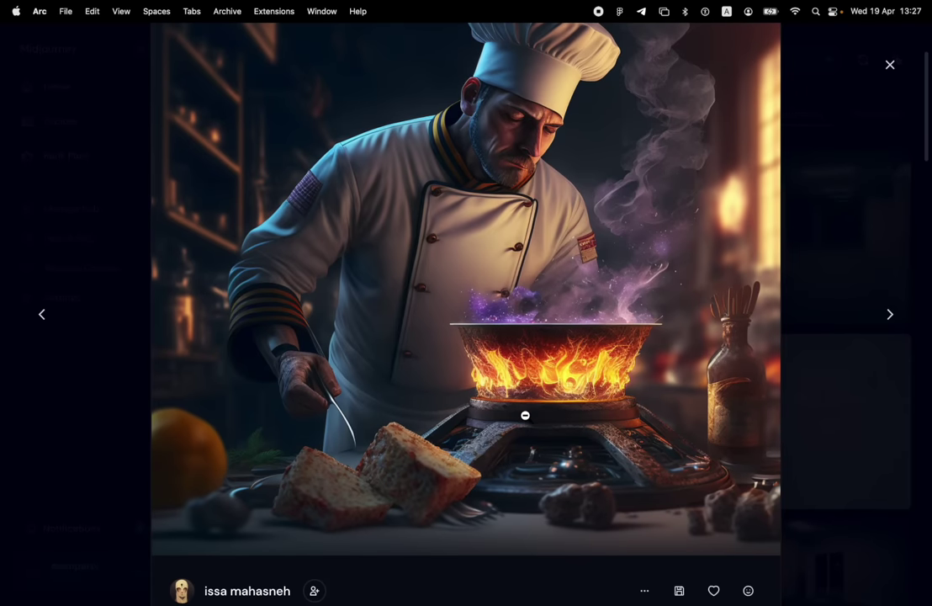
scroll(634, 501, down, 2)
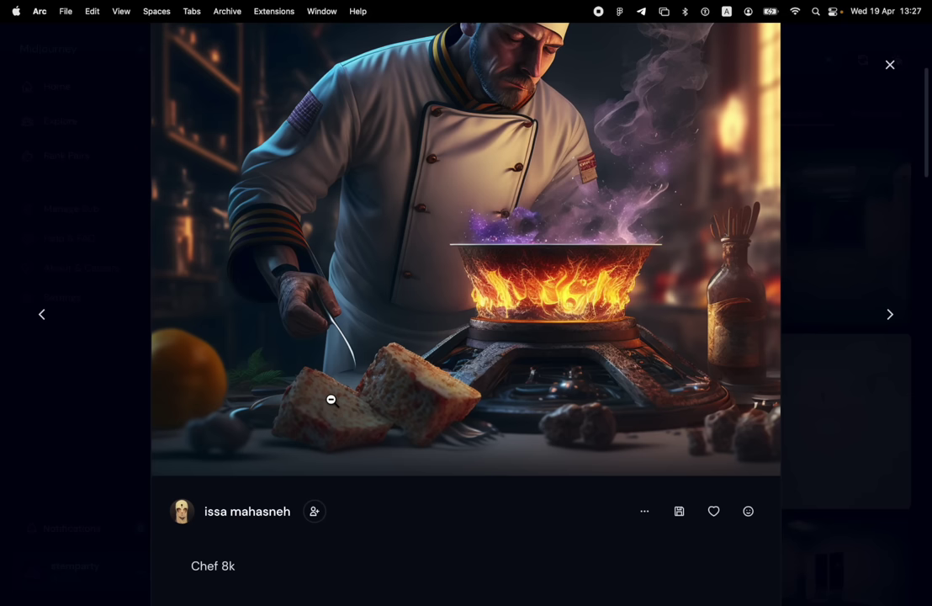
scroll(335, 389, up, 3)
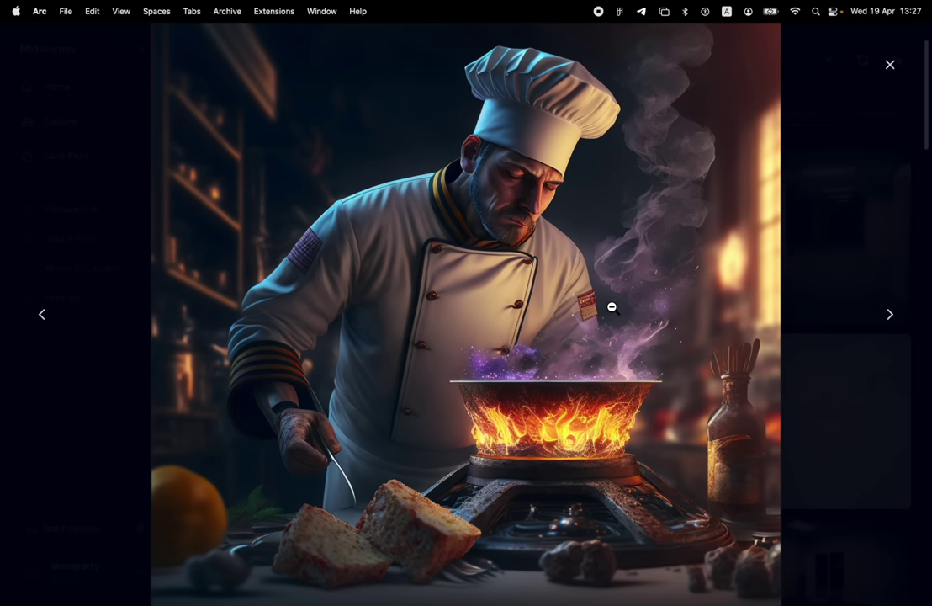
scroll(613, 309, down, 10)
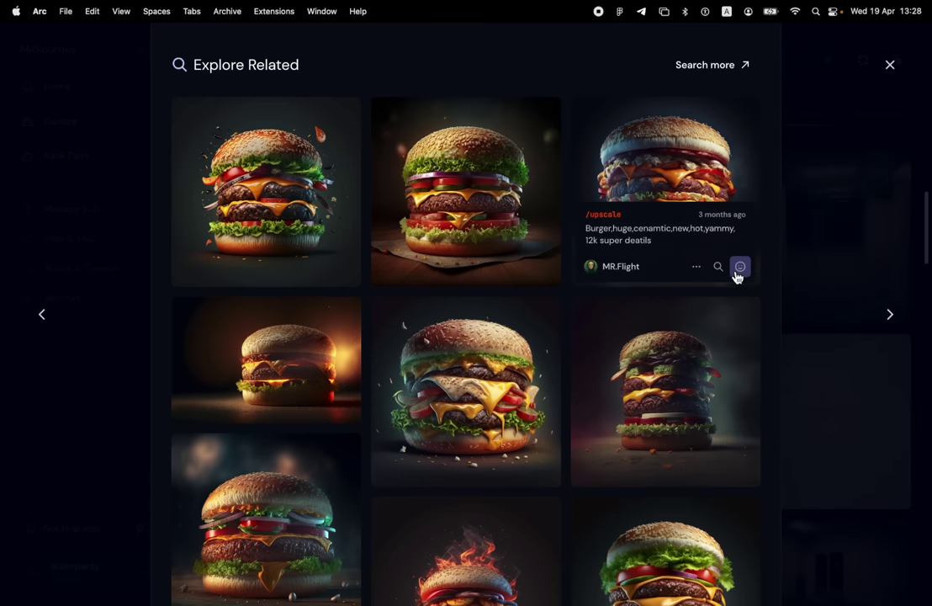
Step: Open the middle hamburger image's details and browse them, then go back to the Midjourney home page
scroll(736, 273, down, 5)
scroll(735, 273, up, 5)
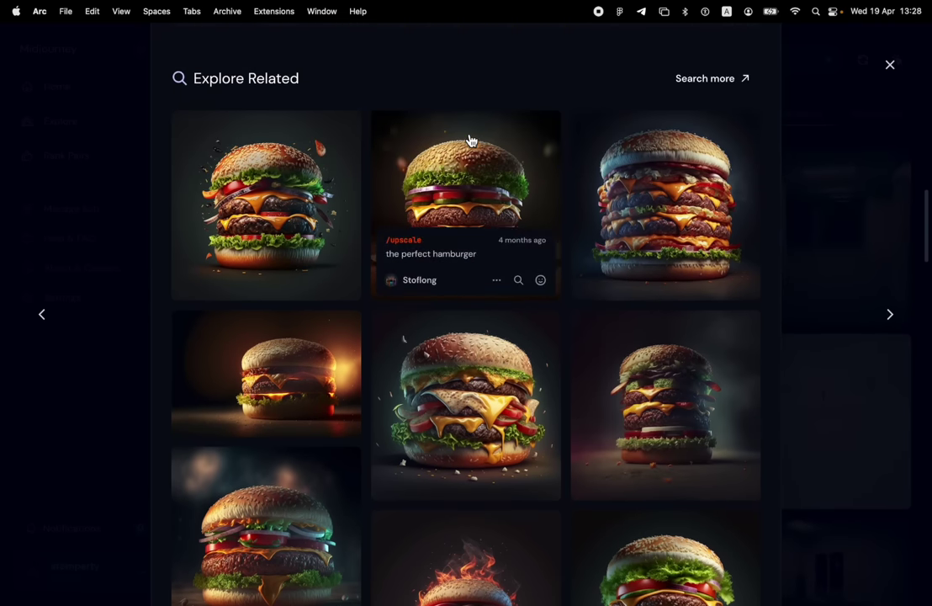
click(471, 141)
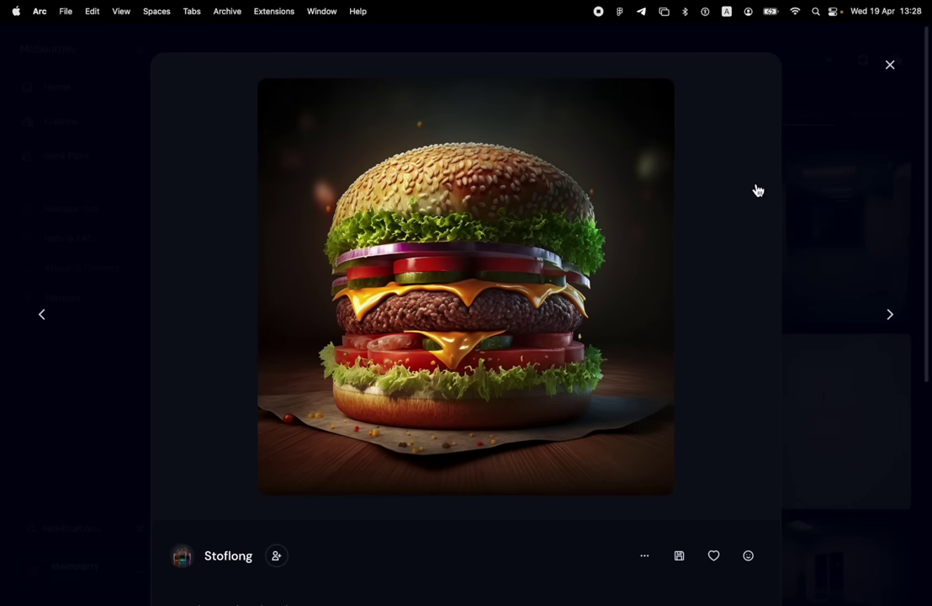
scroll(696, 264, down, 5)
scroll(696, 267, up, 5)
key(super+bracketleft)
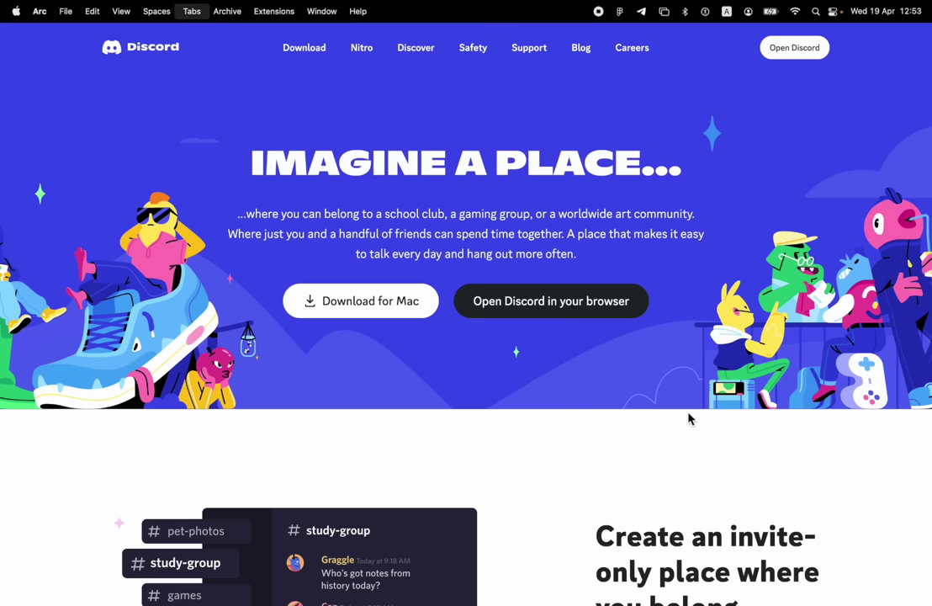
Step: Switch to the Discord website and scroll through its homepage
key(super+alt+Down)
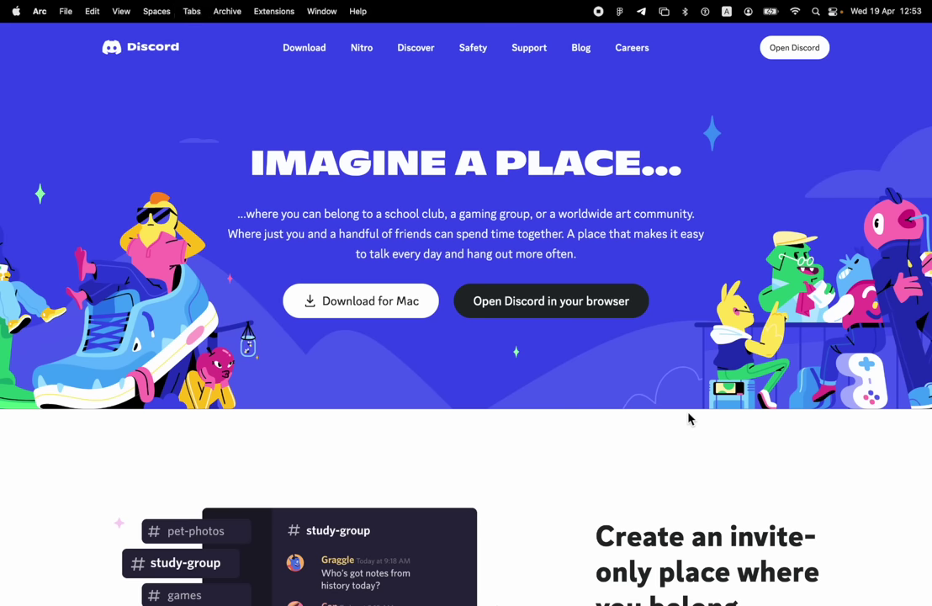
scroll(688, 418, down, 10)
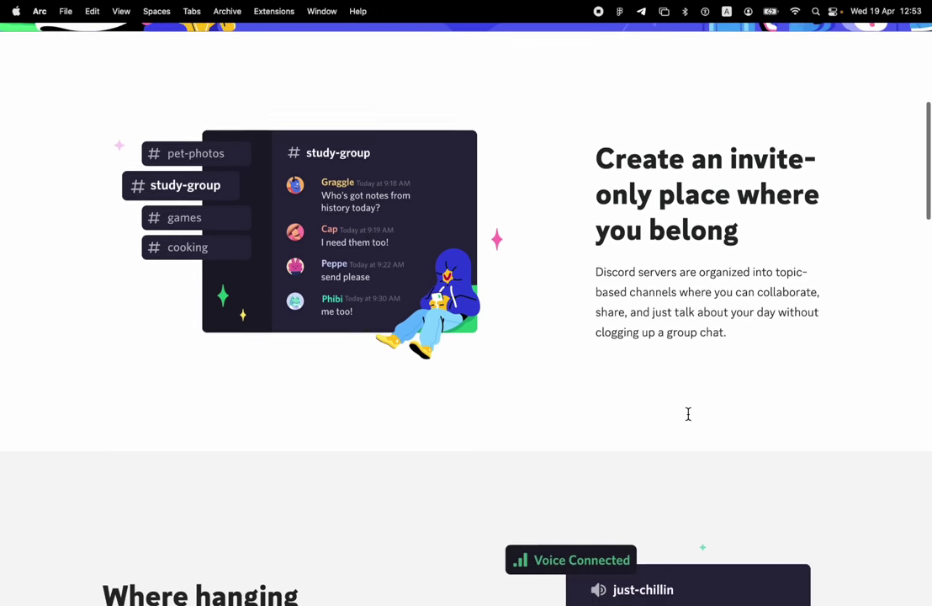
scroll(688, 418, up, 2)
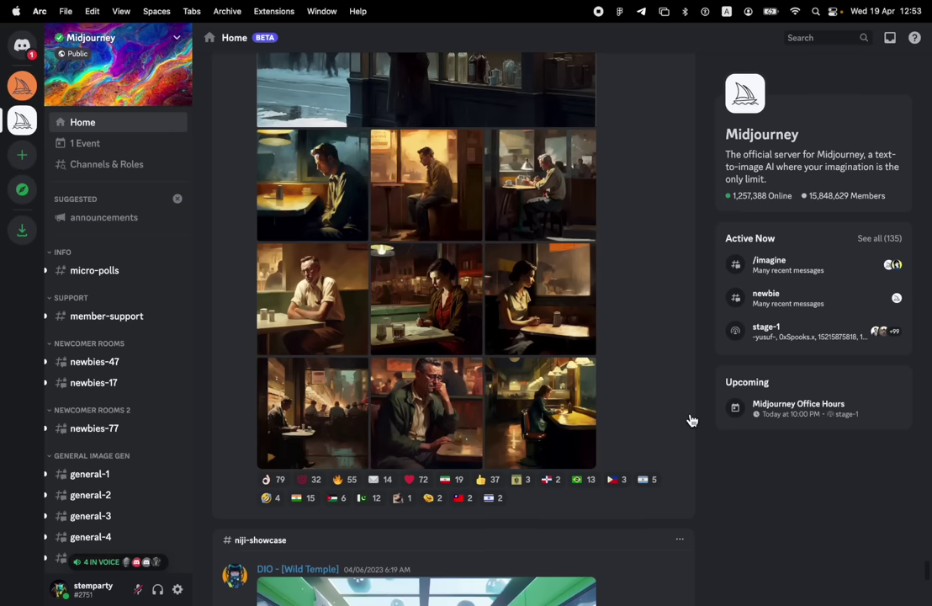
Step: Scroll the Midjourney server's Home feed past the 'Loners at the diner' showcase grid
scroll(224, 164, up, 10)
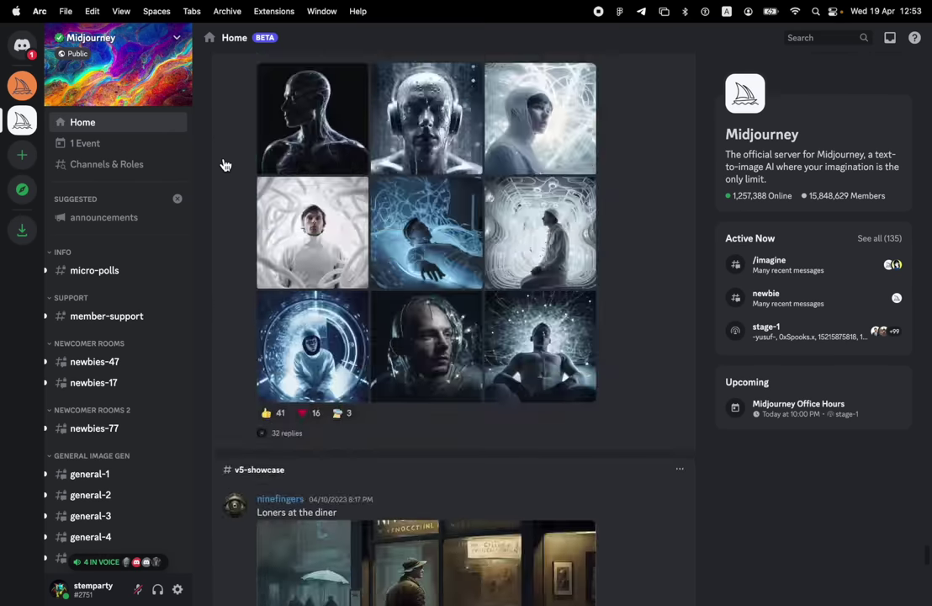
scroll(474, 437, down, 10)
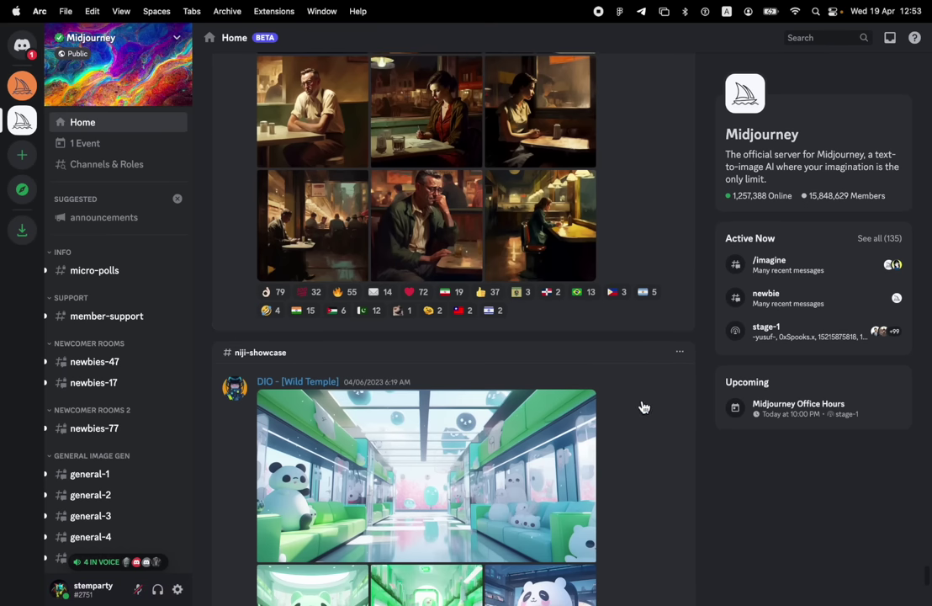
mouse_move(64, 366)
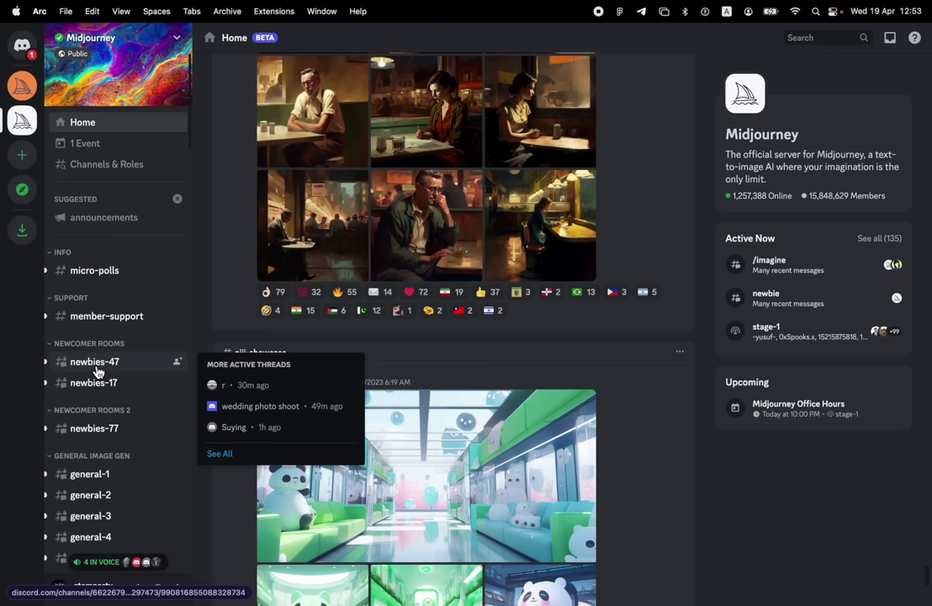
Step: Open the newbies-47 channel and scroll to the latest bot posts, including the wine-cellar grid
click(98, 370)
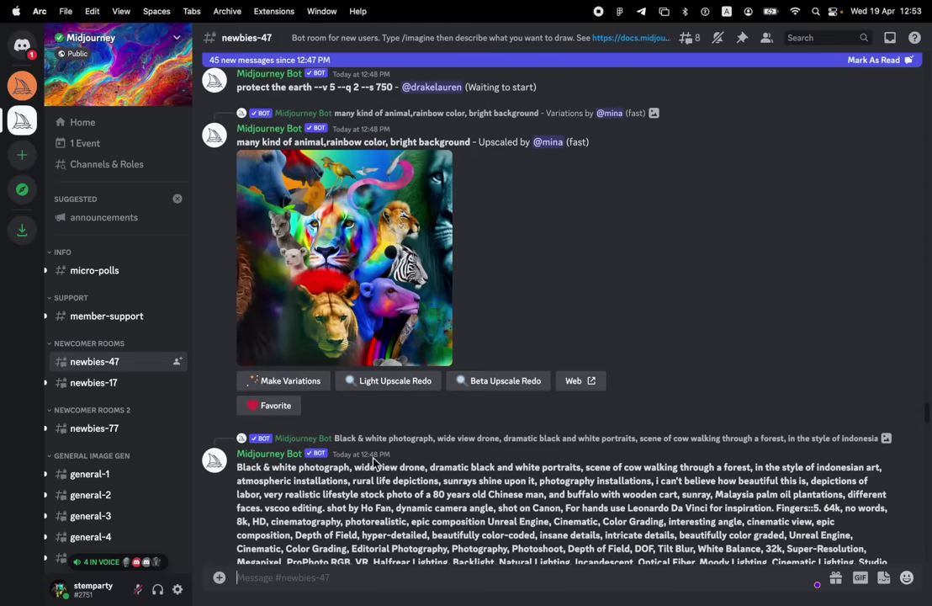
scroll(374, 462, down, 15)
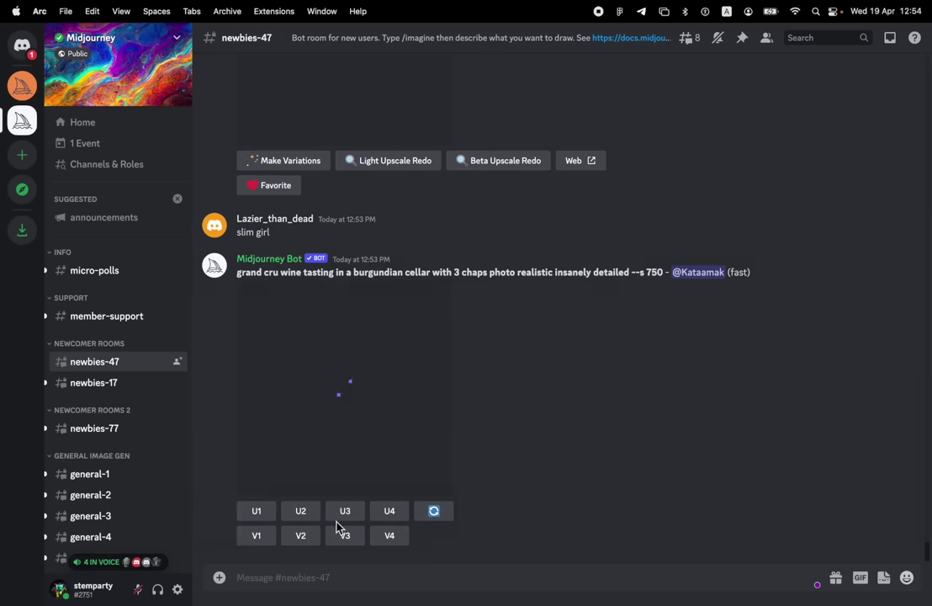
scroll(455, 414, up, 2)
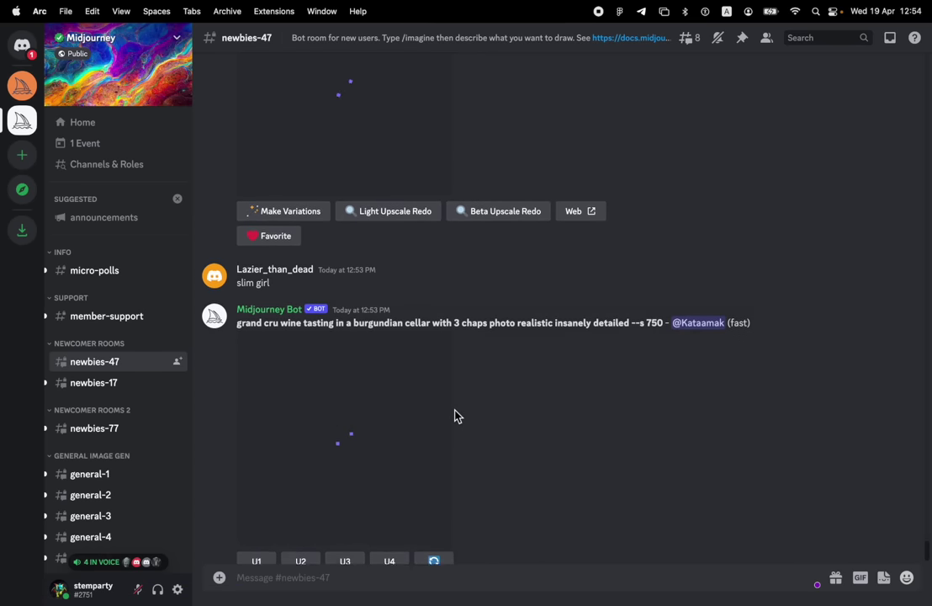
scroll(455, 415, up, 5)
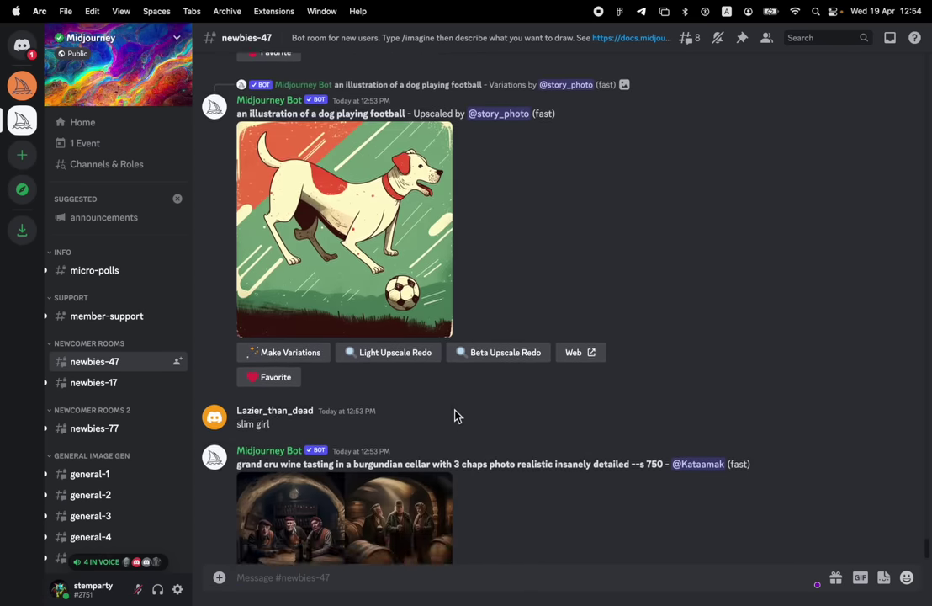
scroll(455, 415, up, 1)
scroll(500, 409, down, 5)
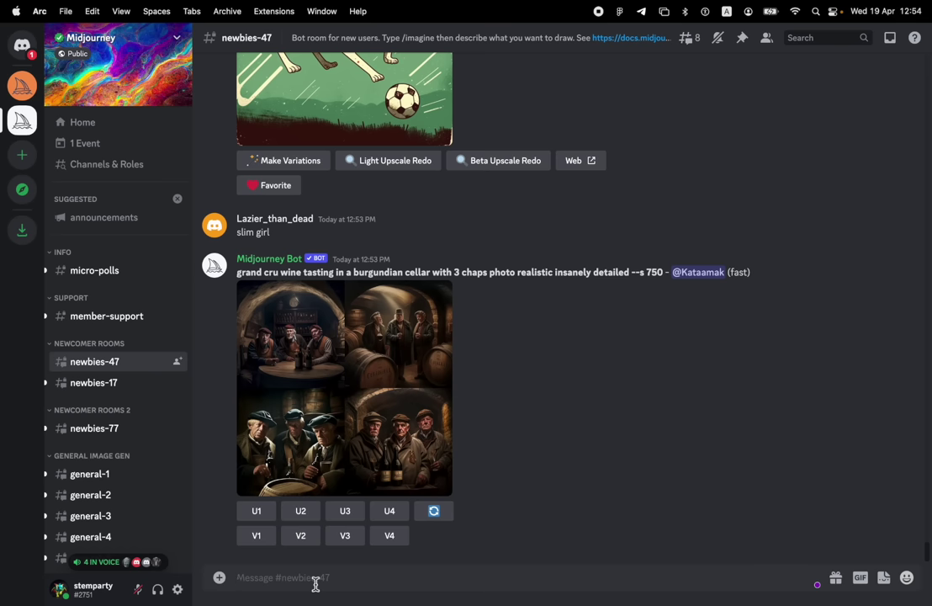
Step: Submit /imagine 'cute chibi dragon plastic yellow green blue red with big wings --v 5'
text(/)
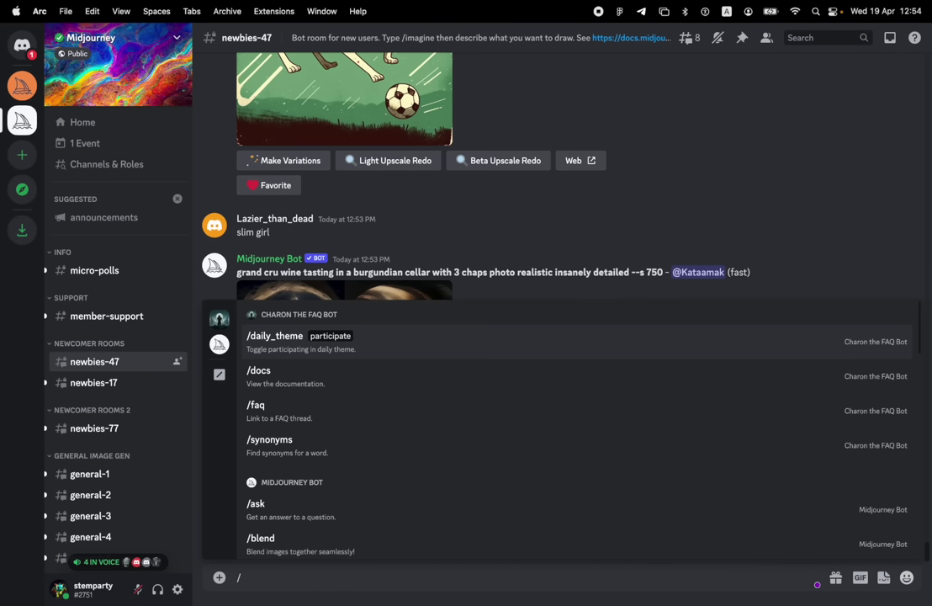
text(im)
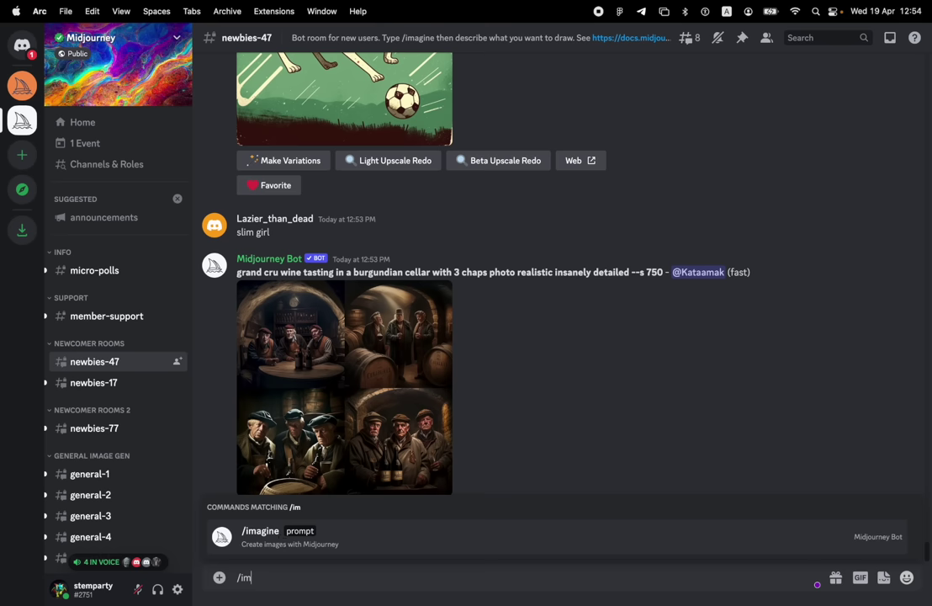
click(279, 536)
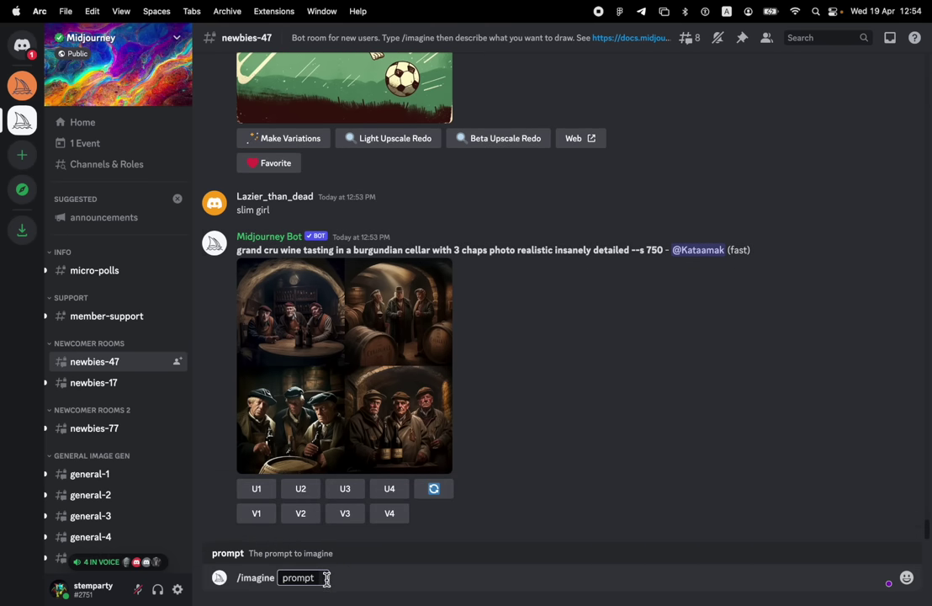
text(cute chibi )
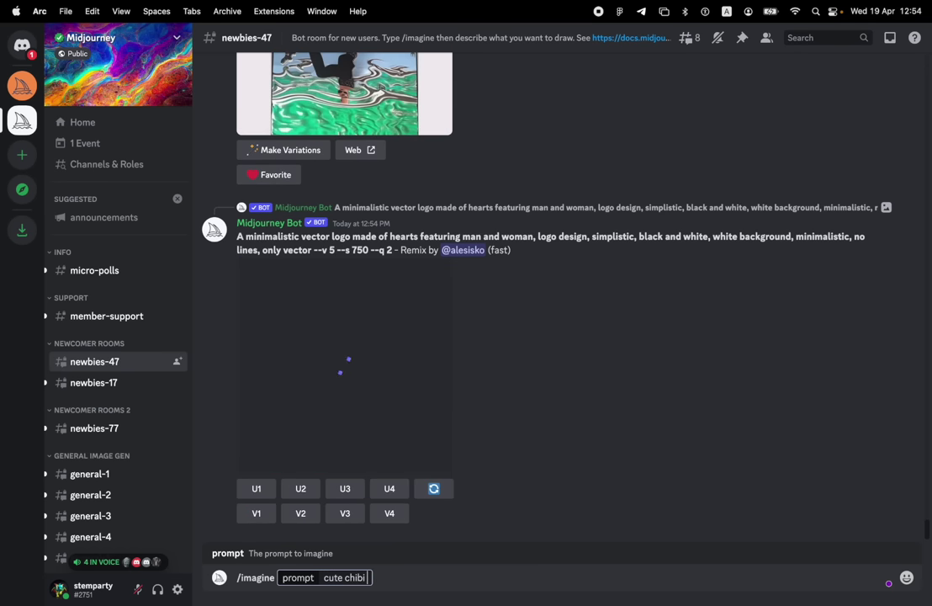
text(dragon)
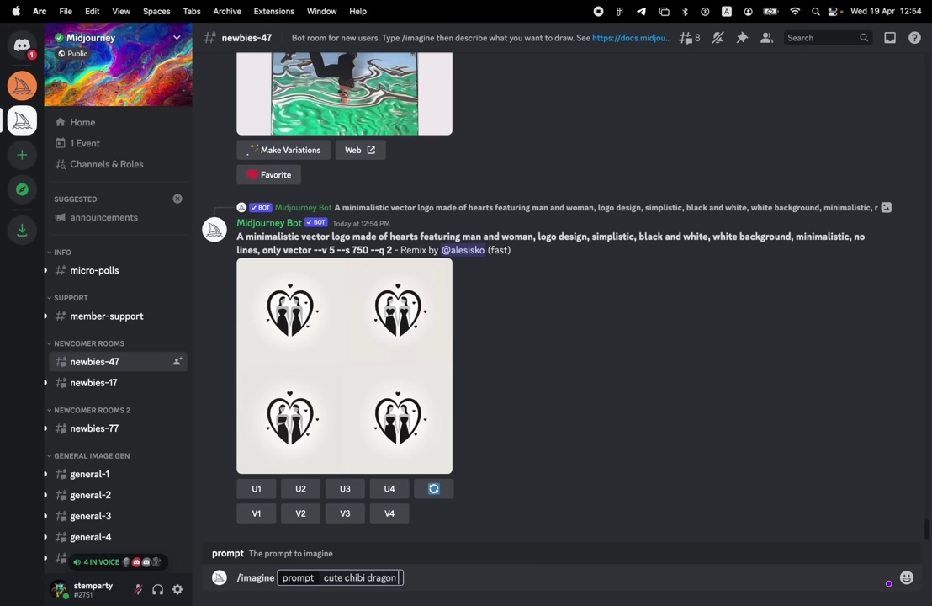
text( plastic)
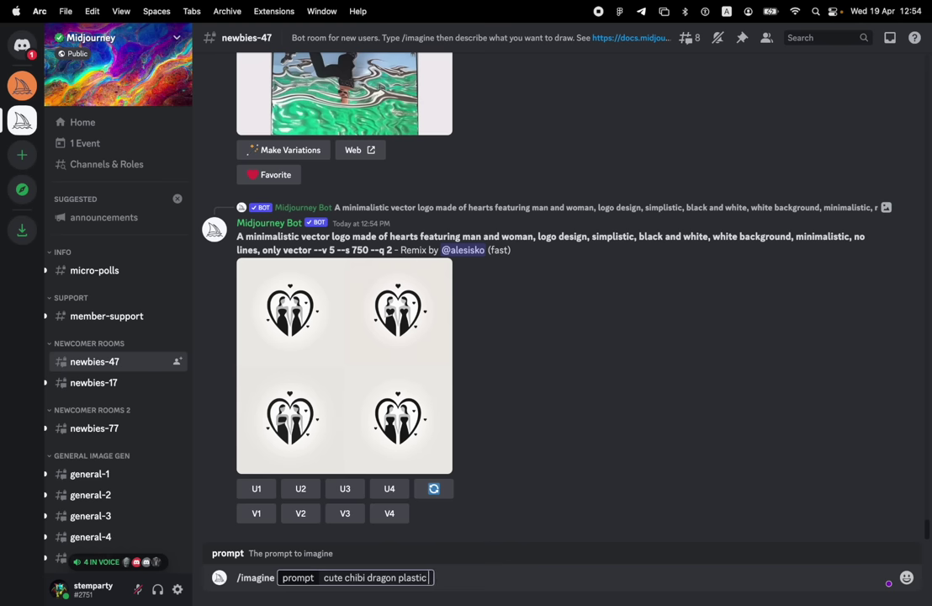
text( yellow gr)
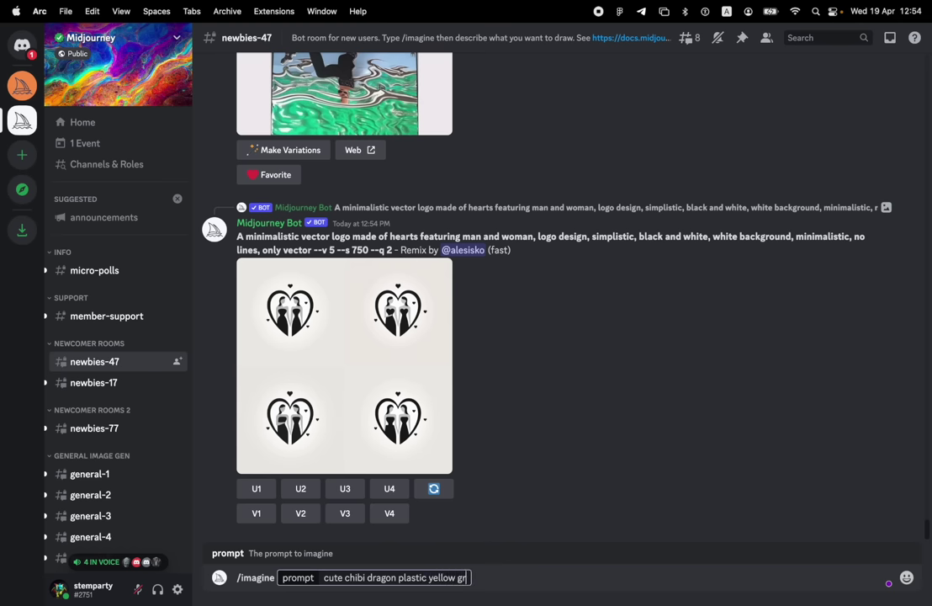
text(een blue r)
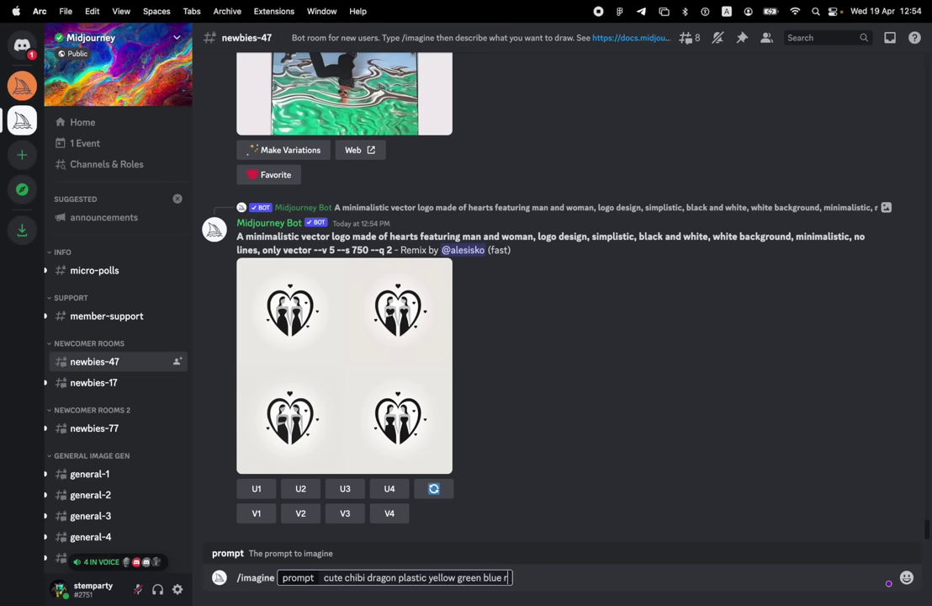
text(ed )
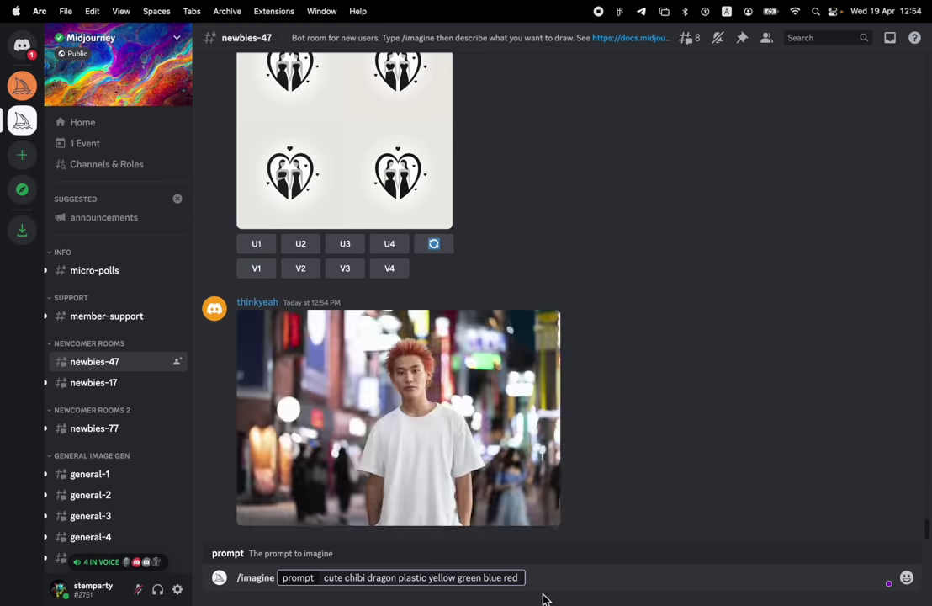
text(with big )
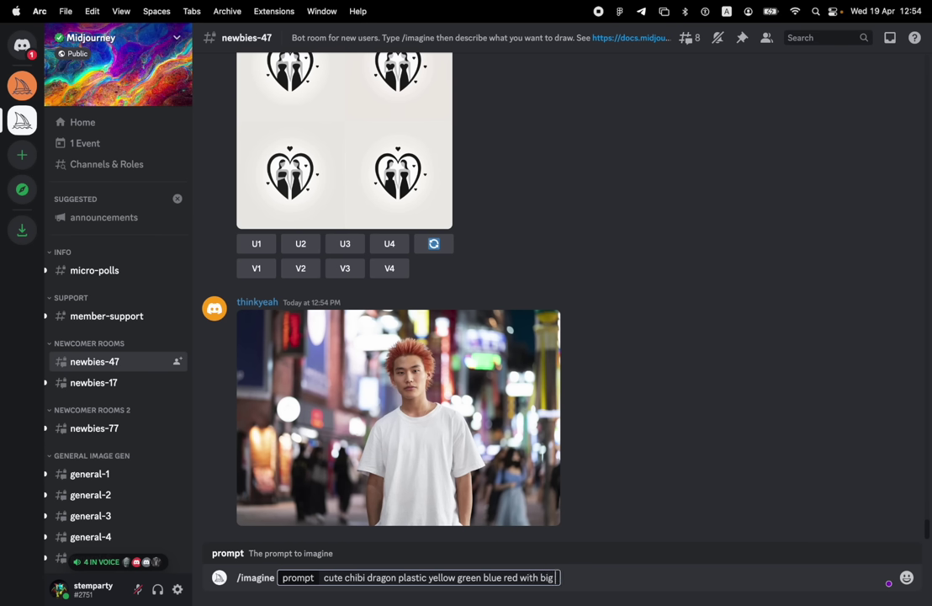
text(wings --v 5)
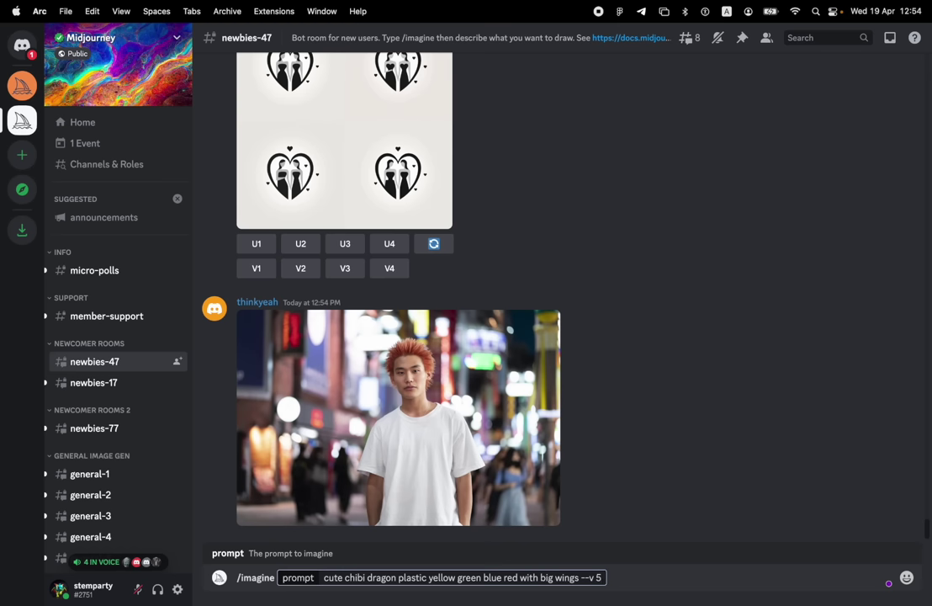
key(Return)
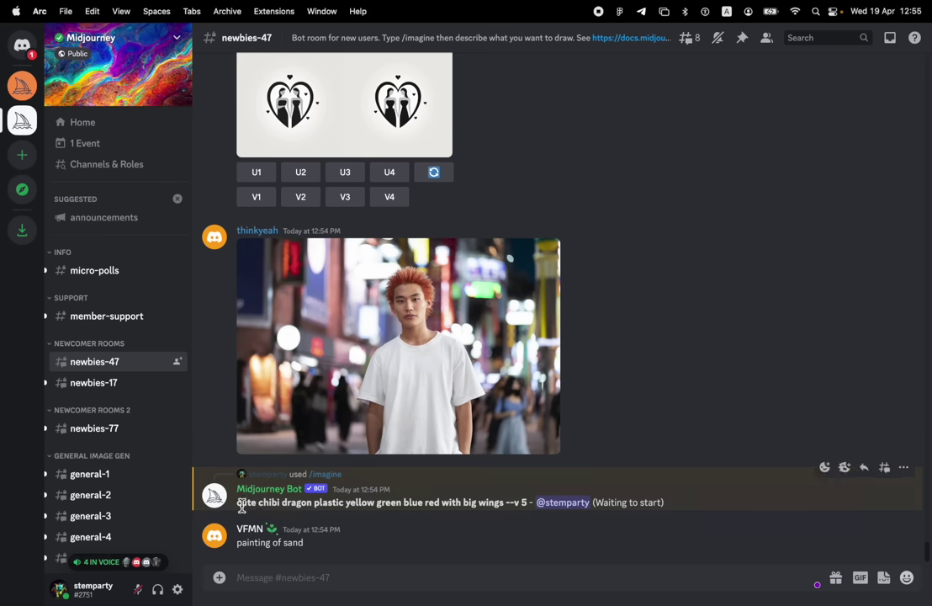
Step: Select words in the dragon prompt and scroll newbies-47 until the finished four-dragon grid appears
drag(462, 502, 504, 501)
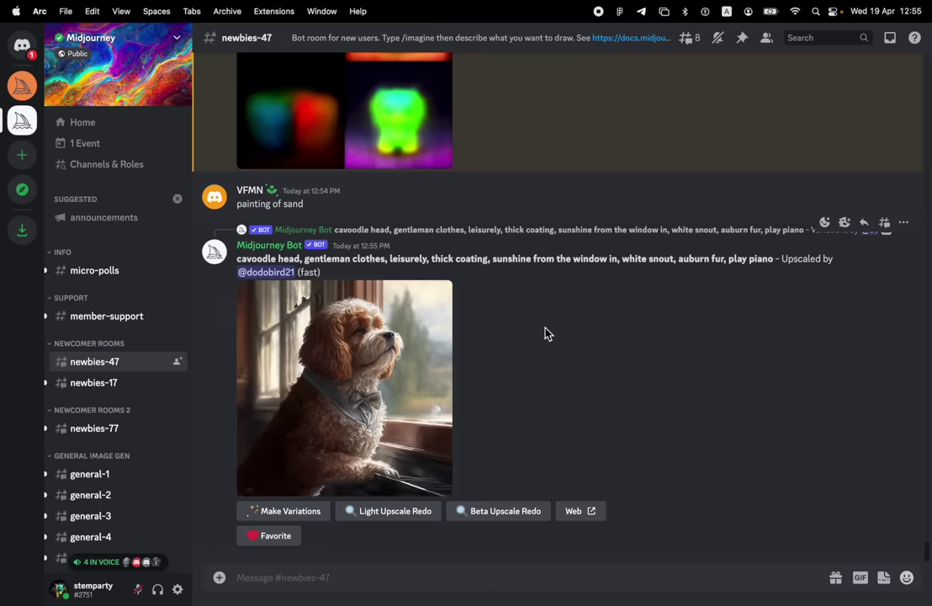
scroll(555, 328, up, 3)
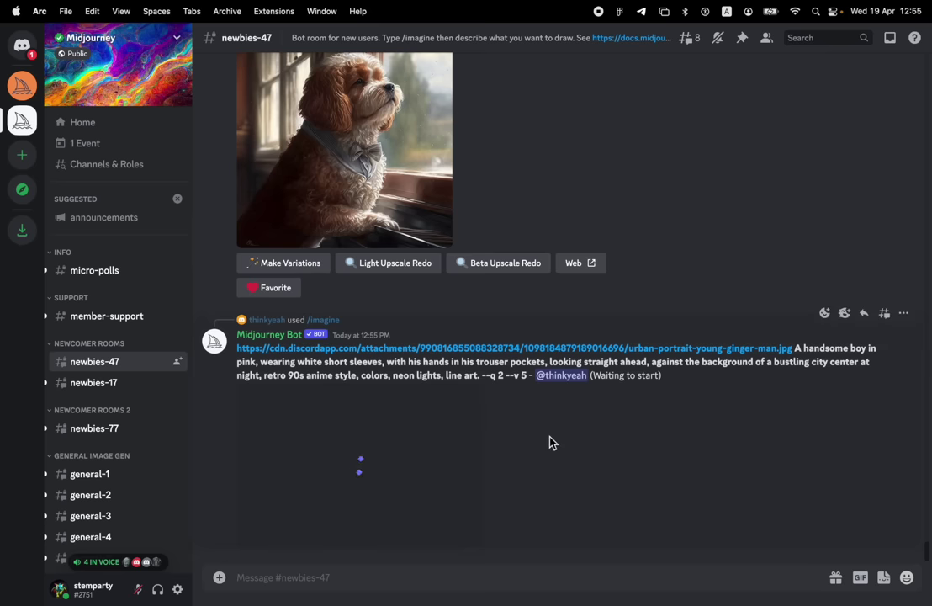
scroll(546, 435, up, 10)
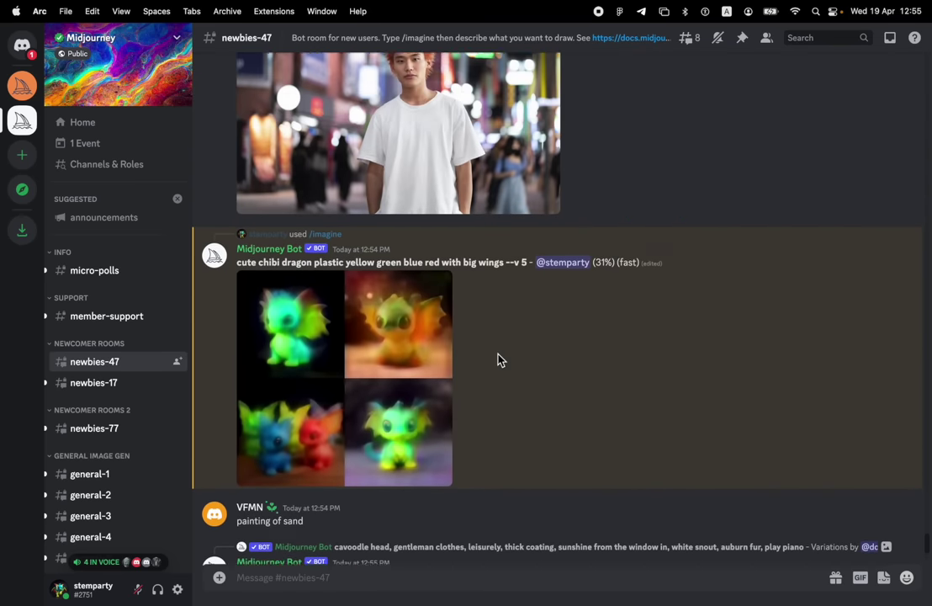
scroll(497, 360, down, 5)
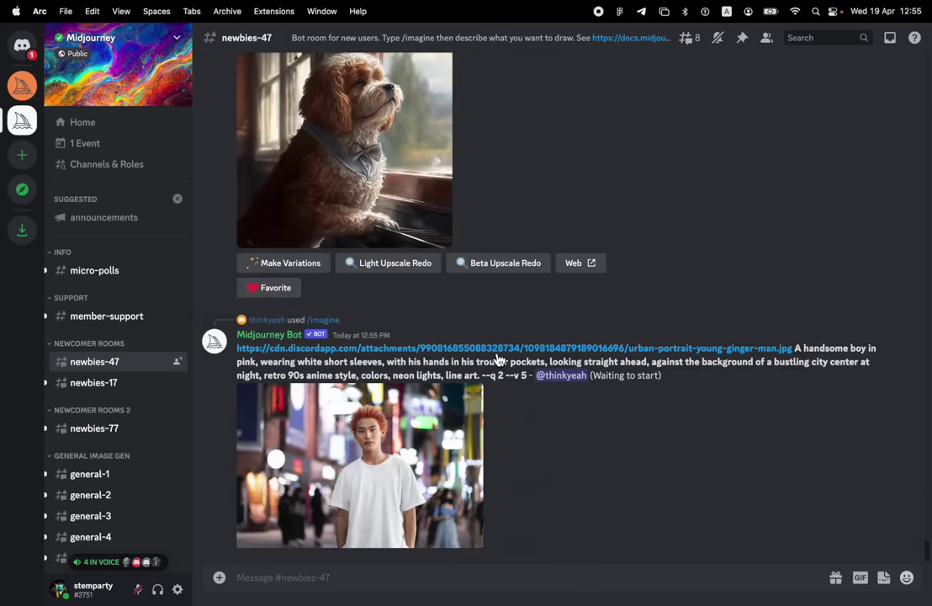
scroll(499, 360, up, 10)
scroll(499, 360, down, 3)
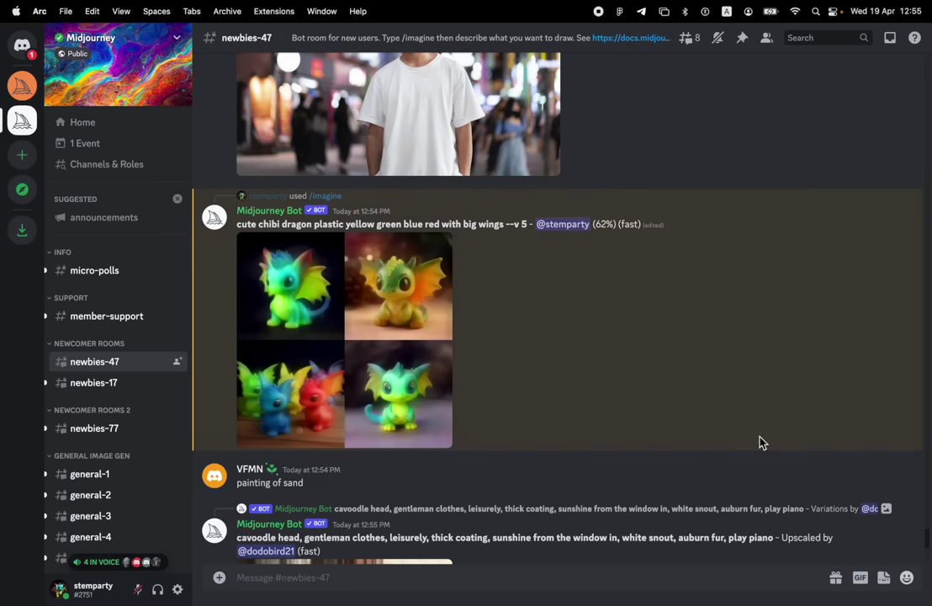
scroll(392, 461, down, 3)
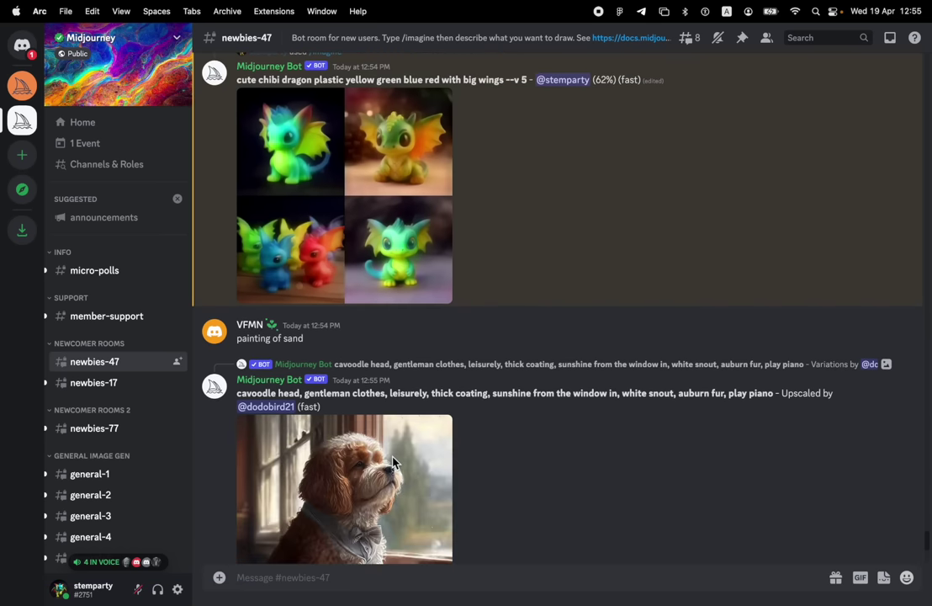
scroll(392, 462, up, 3)
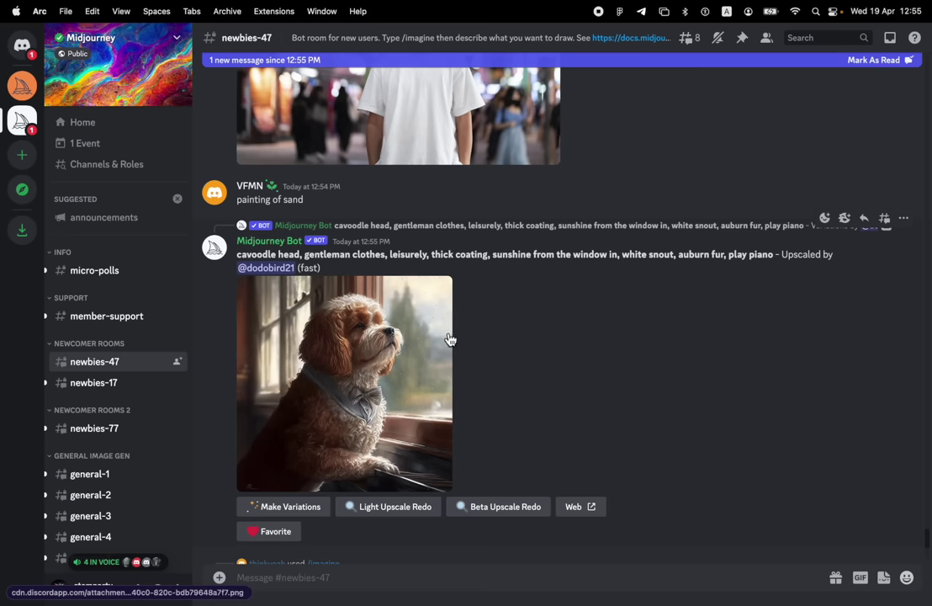
scroll(450, 339, down, 10)
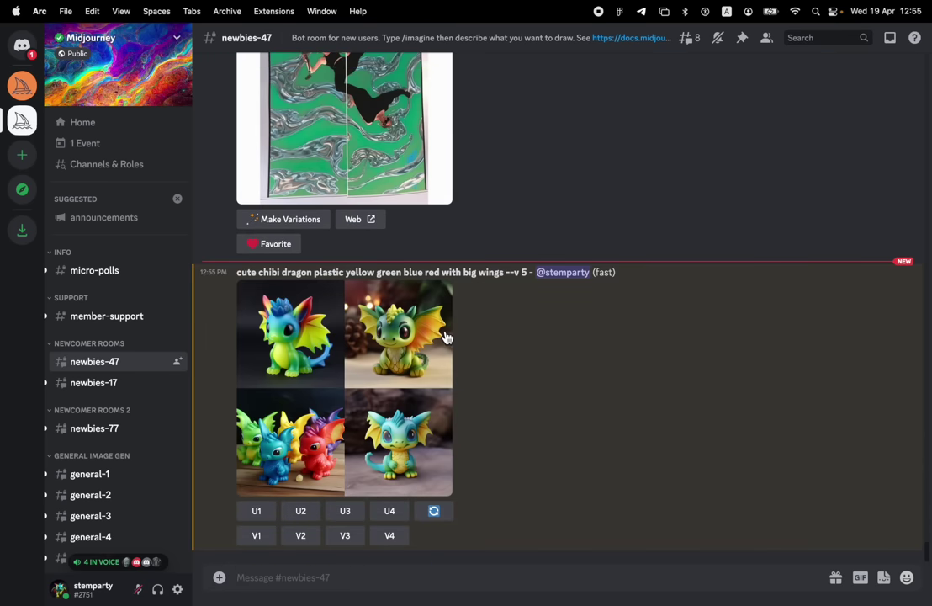
Step: Enlarge and close the chibi dragon grid preview several times to inspect the dragons
click(445, 337)
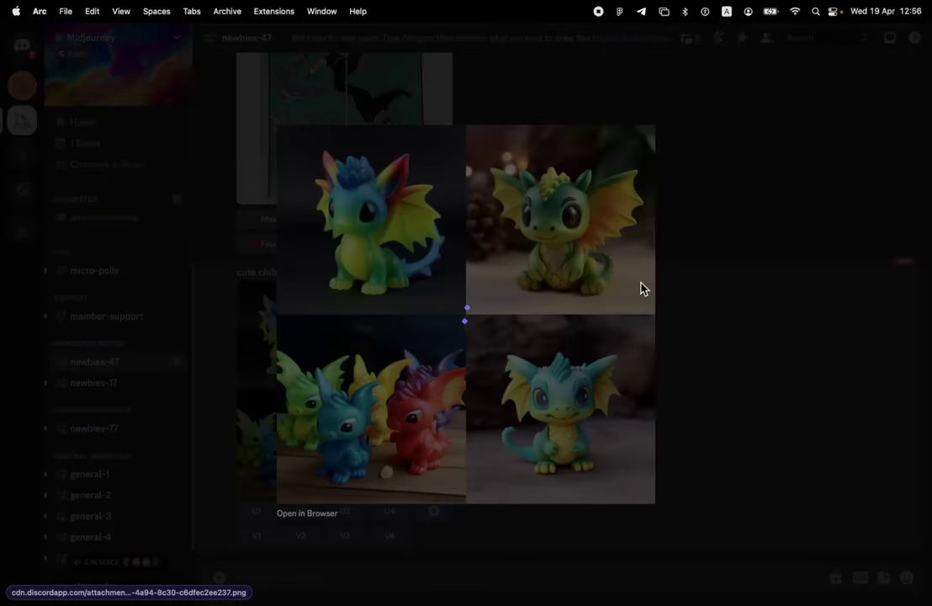
click(672, 328)
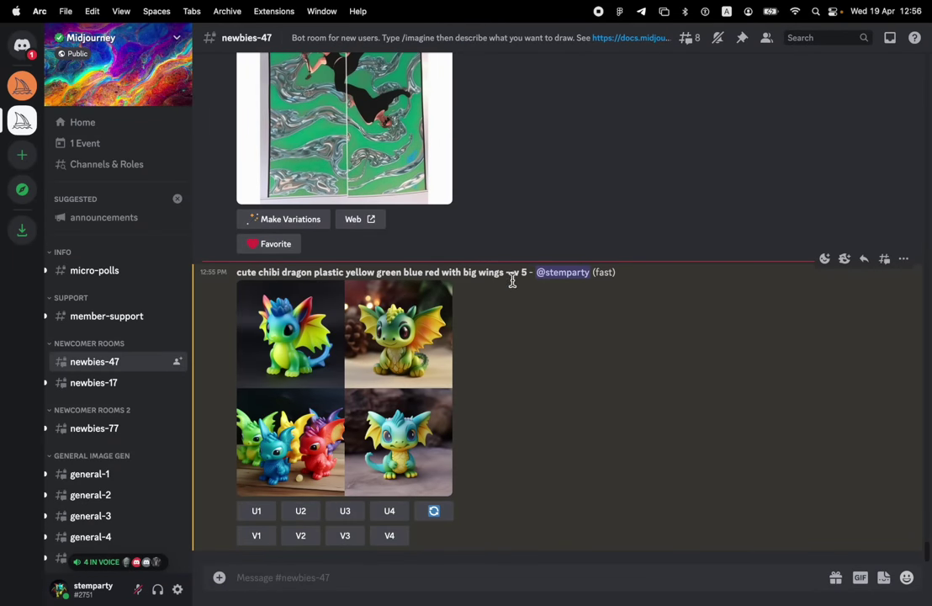
click(290, 340)
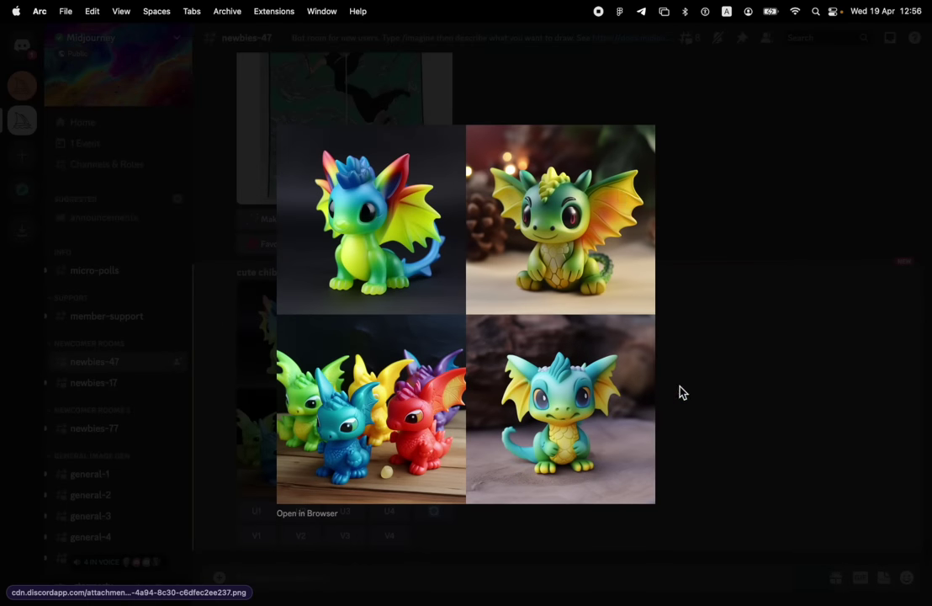
click(721, 346)
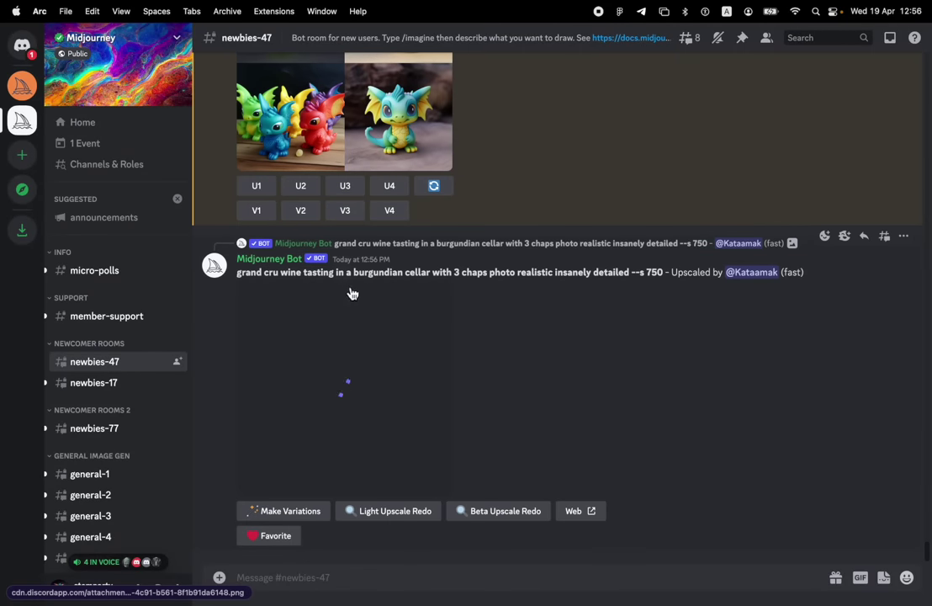
scroll(383, 319, up, 3)
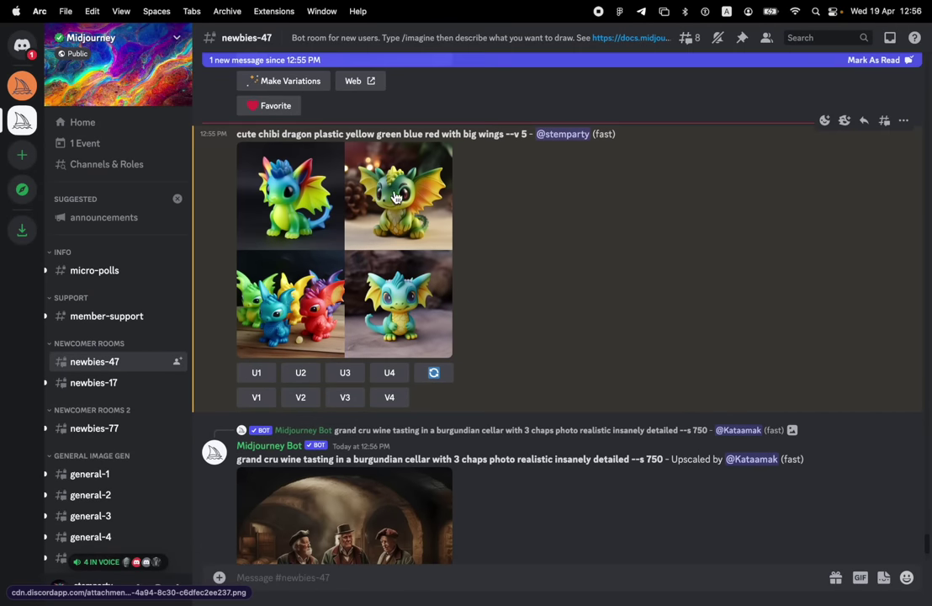
click(308, 305)
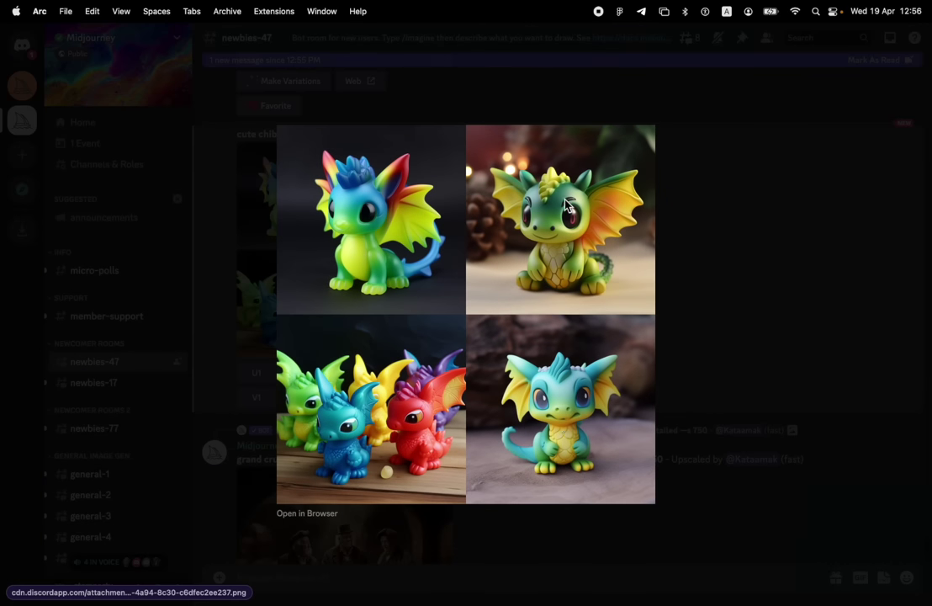
click(710, 363)
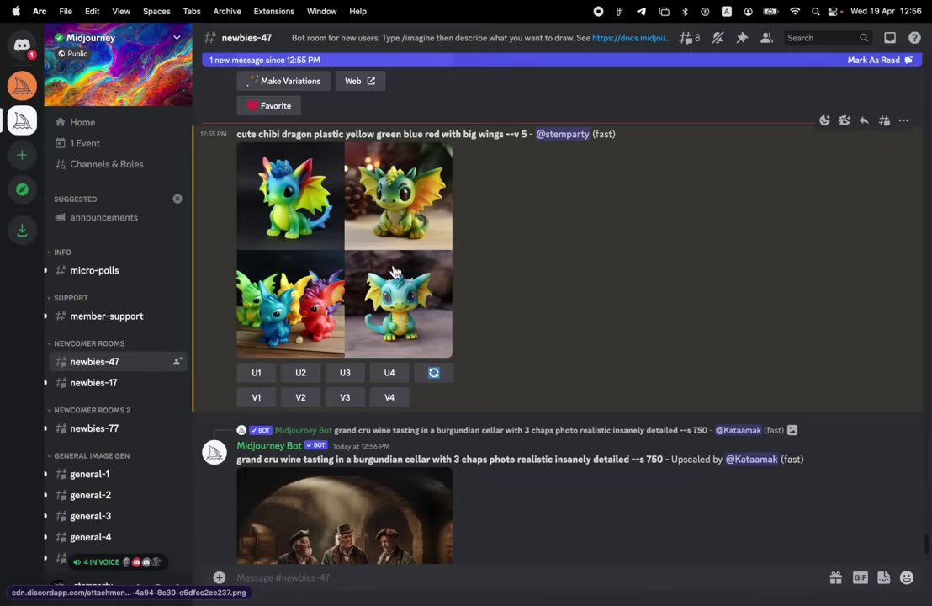
Step: Upscale the first dragon with U1, then preview the grid once more
click(256, 373)
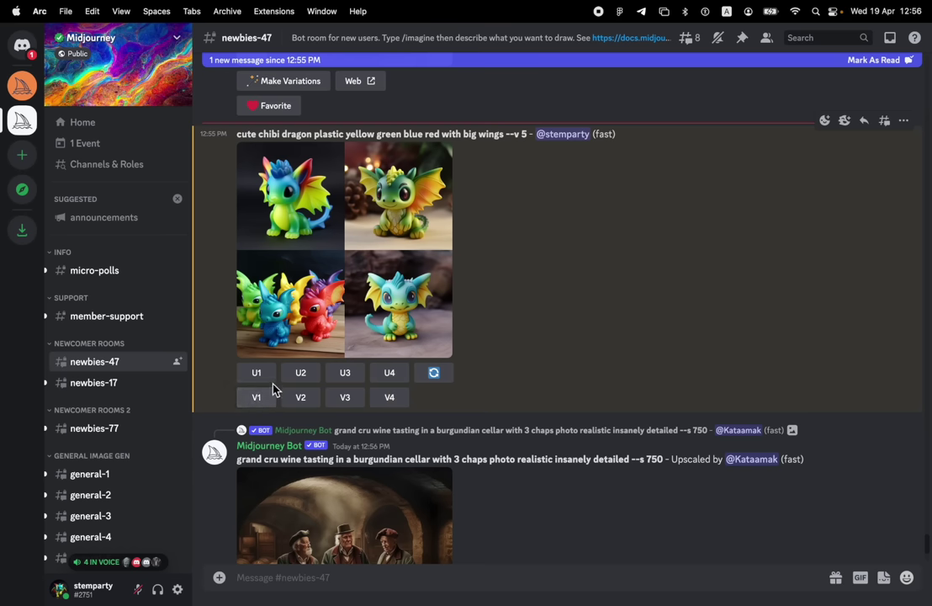
click(276, 180)
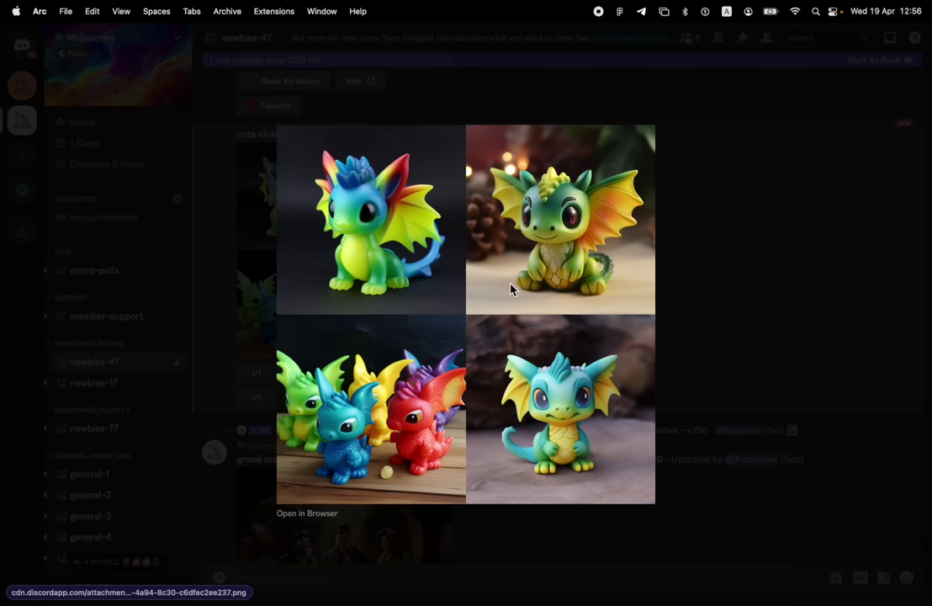
click(715, 267)
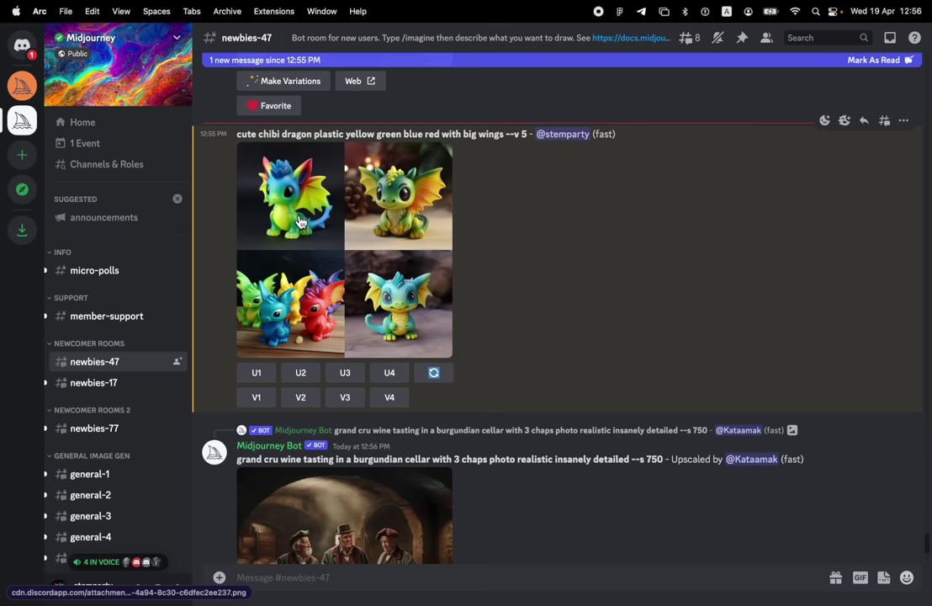
scroll(462, 312, up, 5)
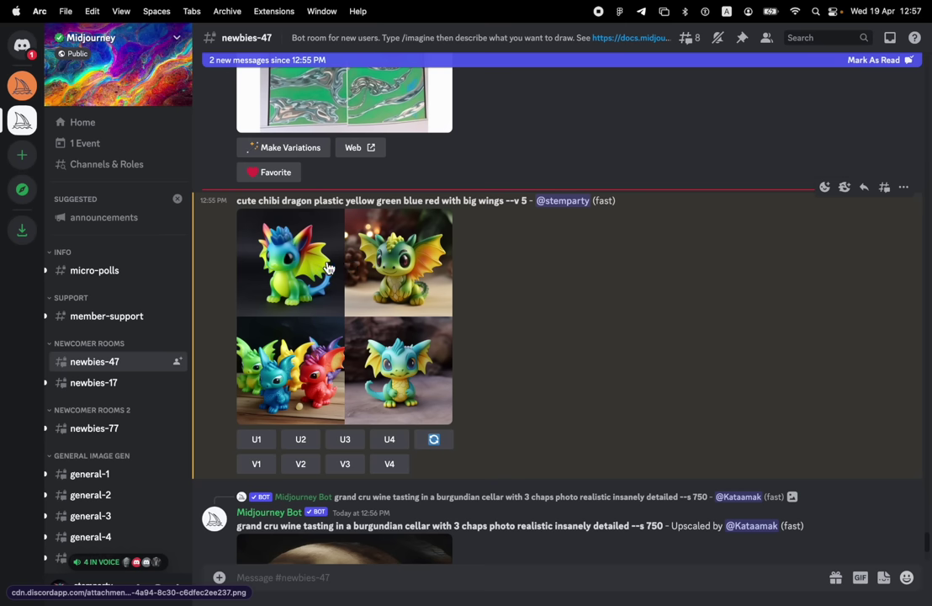
Step: Upscale the first chibi dragon and preview the enlarged upscaled image before closing it
click(254, 440)
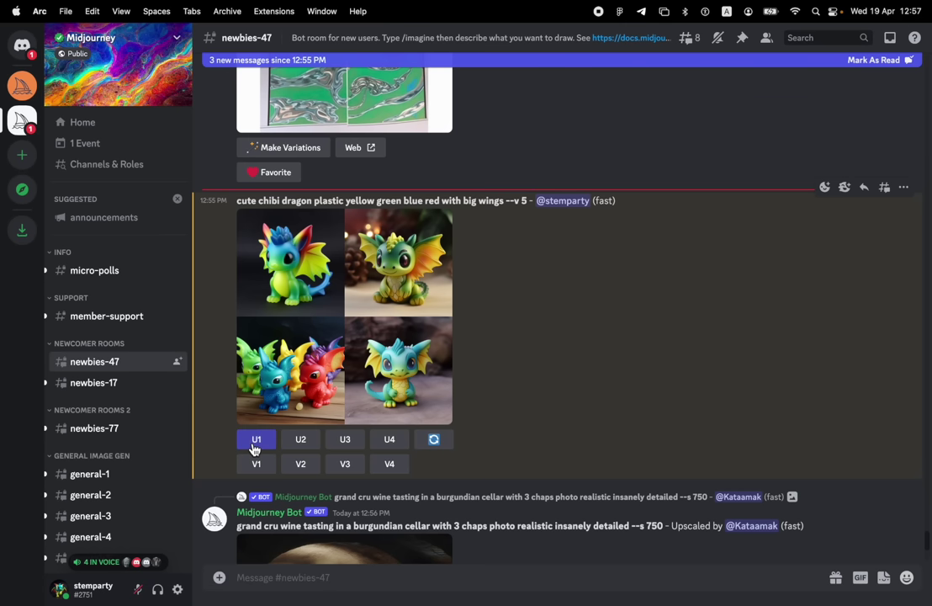
scroll(486, 478, down, 10)
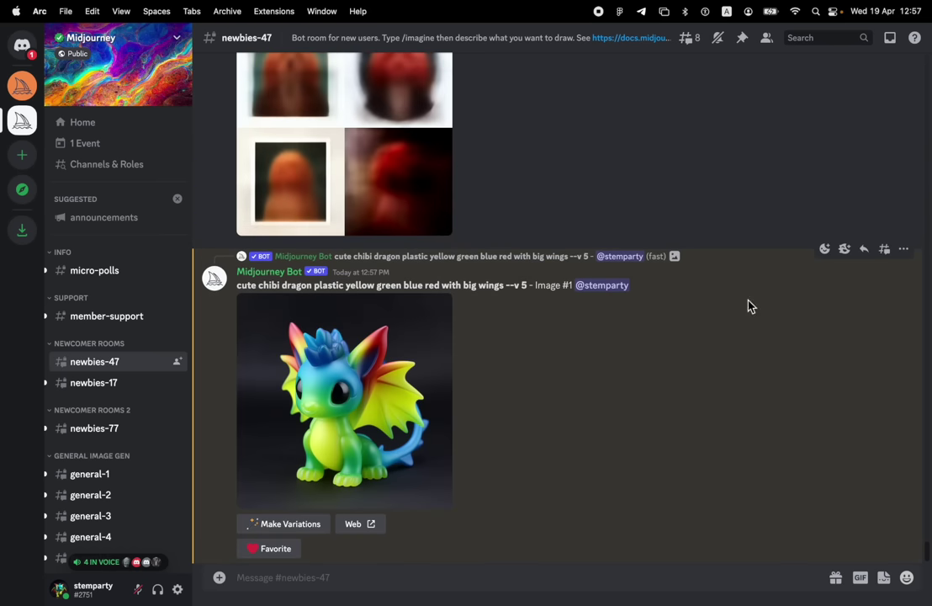
click(332, 432)
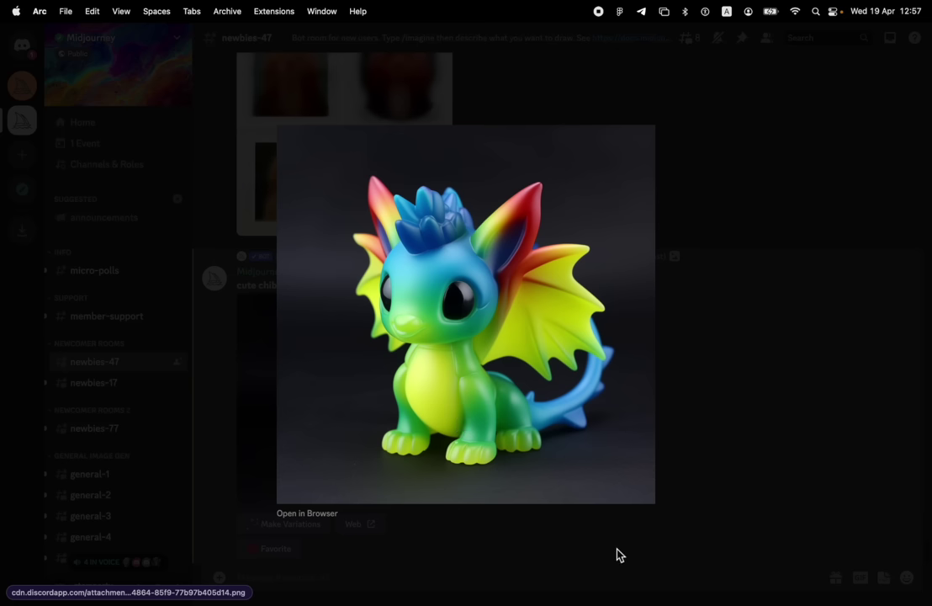
right_click(472, 252)
click(380, 443)
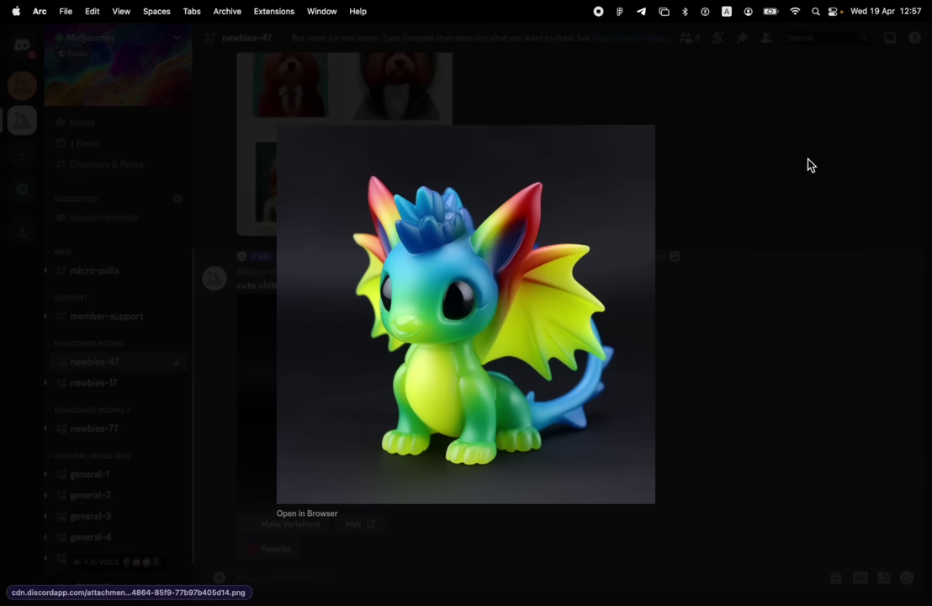
click(698, 139)
Step: Open the upscaled dragon on the Midjourney website, always trusting midjourney.com links
right_click(368, 370)
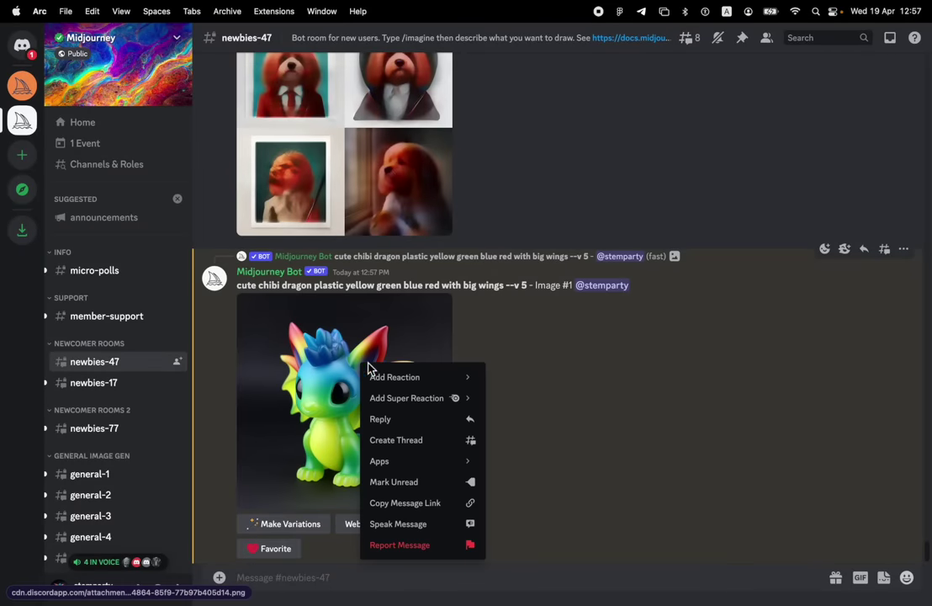
key(Escape)
click(367, 524)
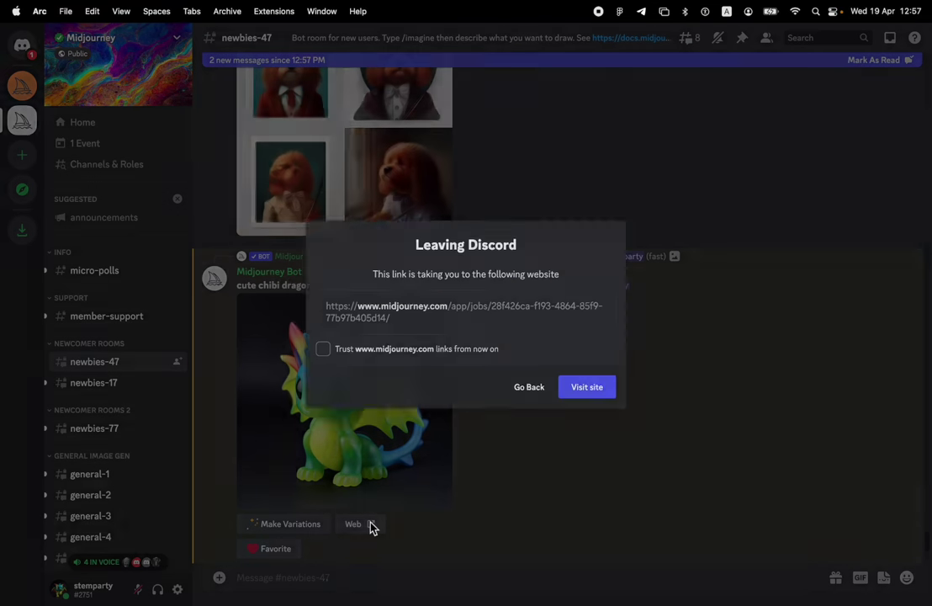
click(320, 349)
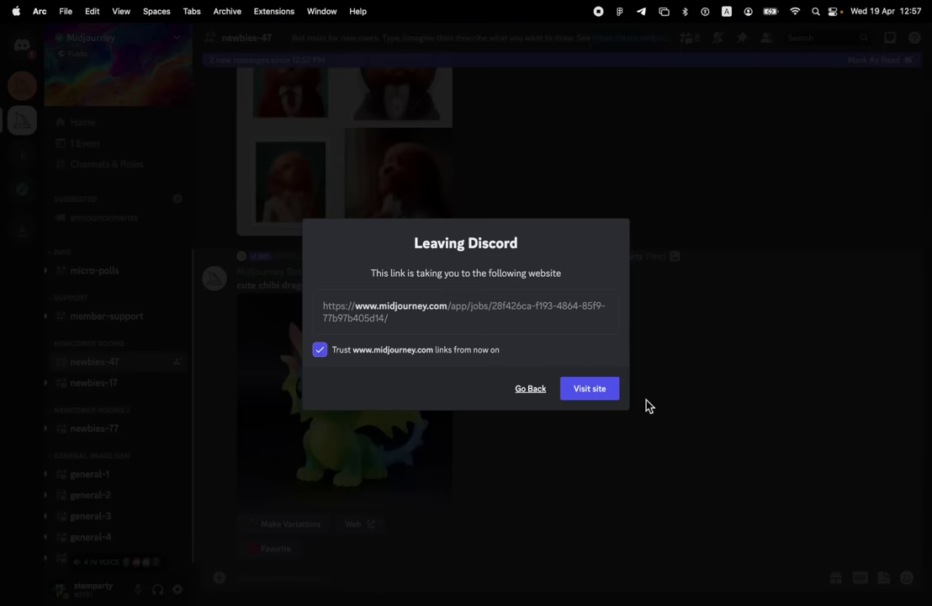
click(589, 388)
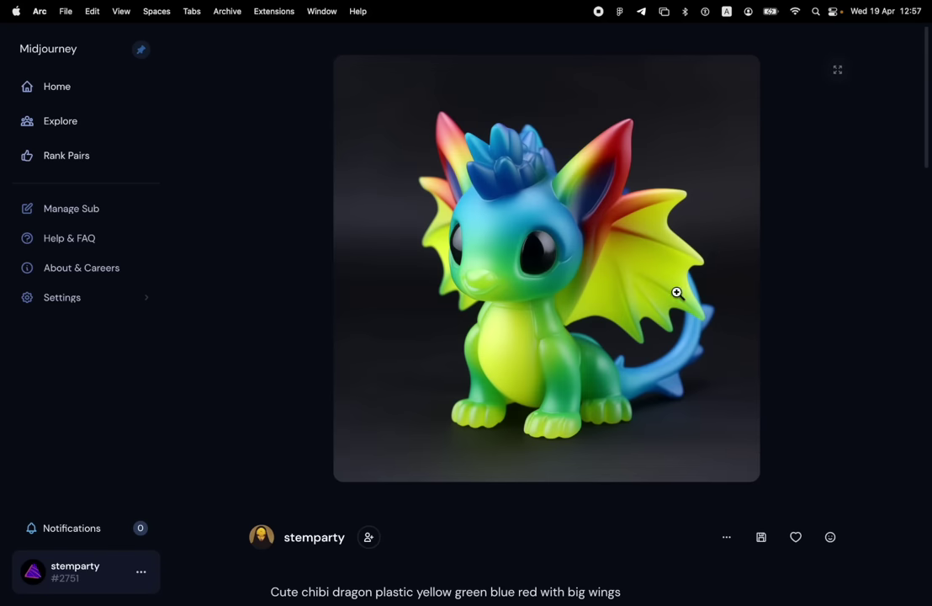
Step: Scroll through the upscaled dragon's prompt and job info on the web page, then reveal Arc's tab list
scroll(701, 483, down, 2)
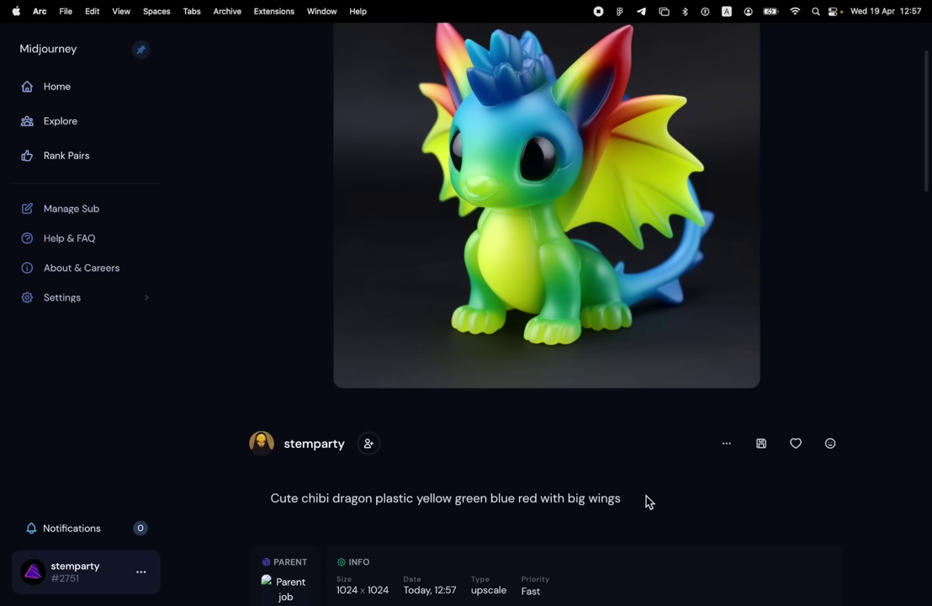
scroll(523, 367, down, 2)
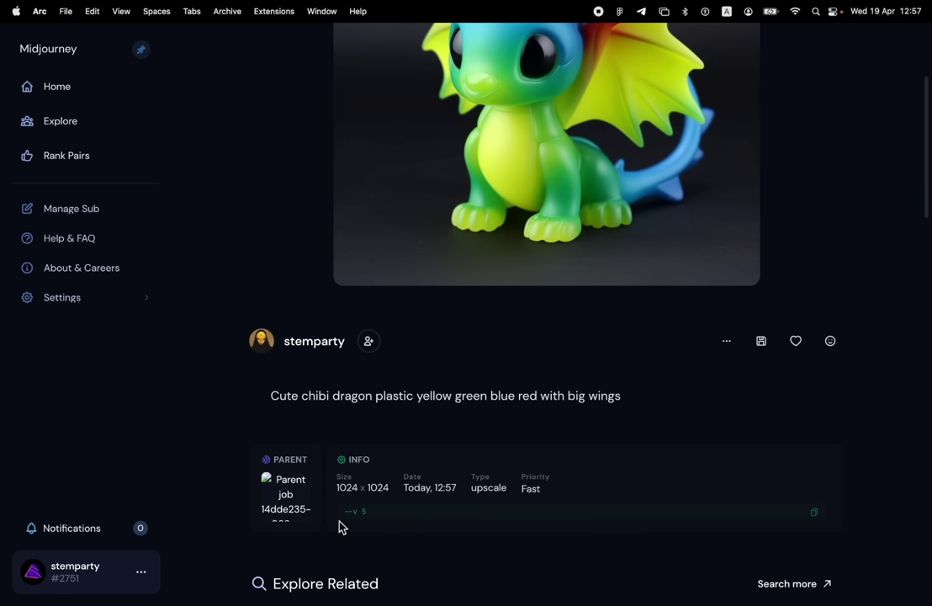
scroll(503, 497, up, 4)
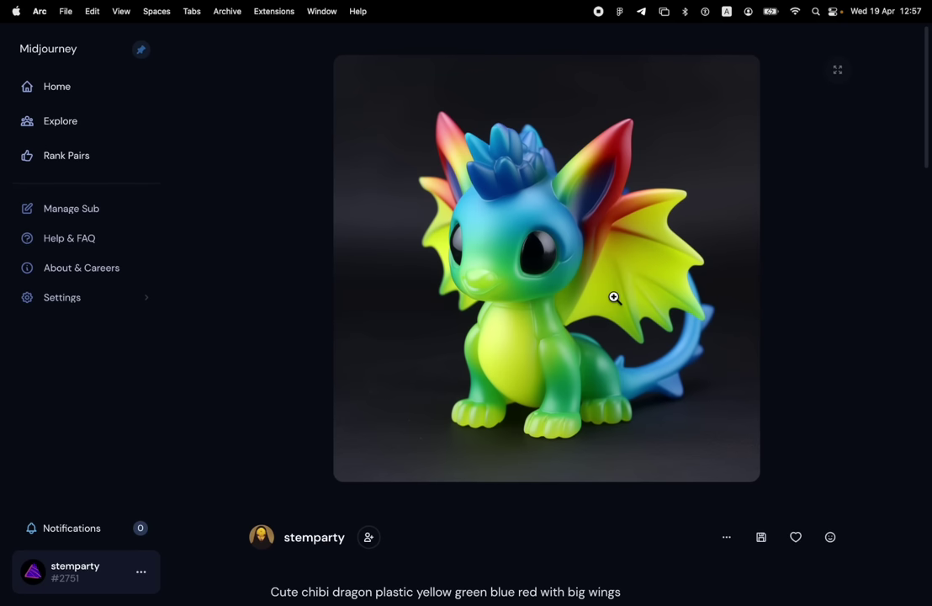
key(super+s)
Step: Return to the Discord tab, hide Arc's sidebar, close the sticker picker and scroll to the dragon grid
click(31, 452)
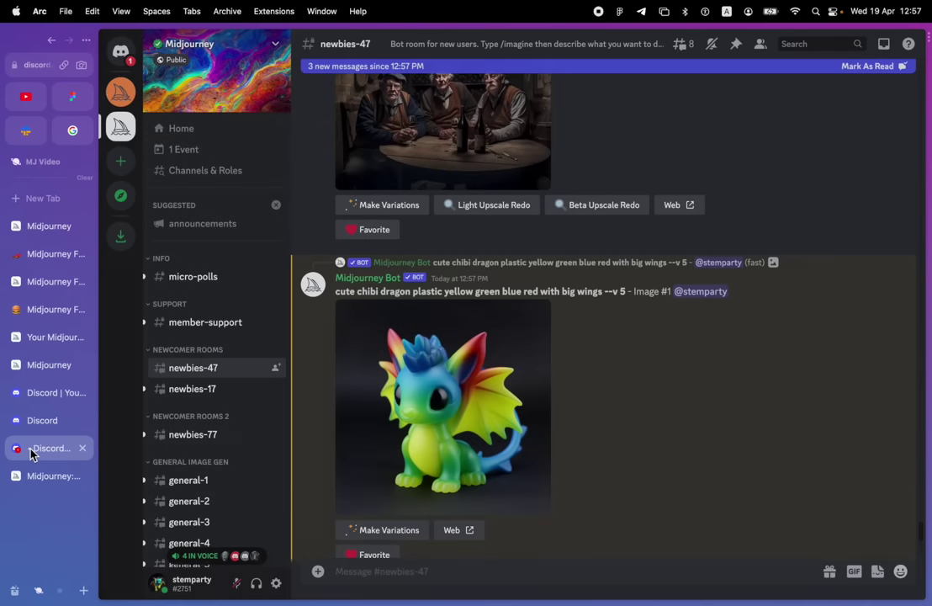
key(super+s)
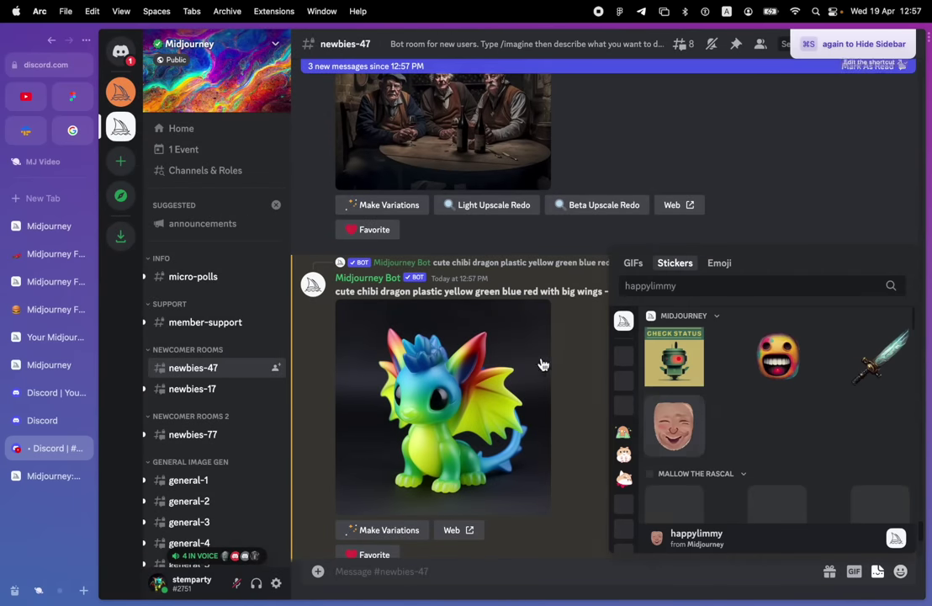
key(super+s)
key(super+s)
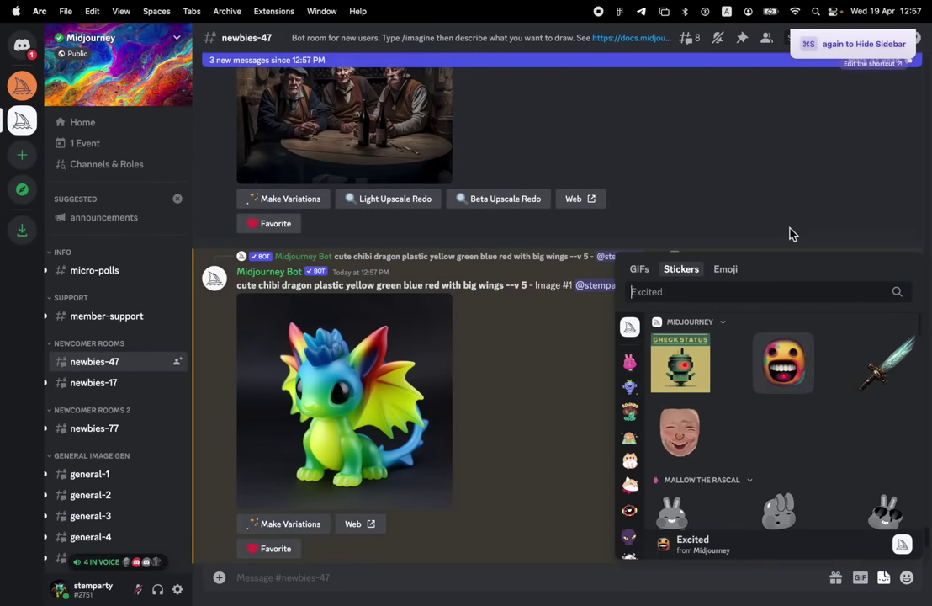
key(Escape)
scroll(562, 481, up, 5)
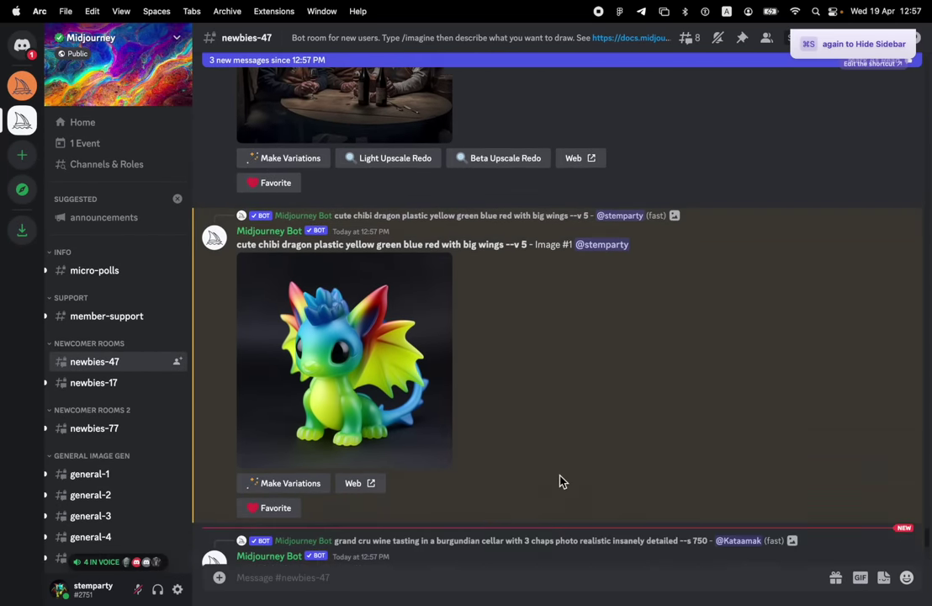
scroll(562, 483, down, 5)
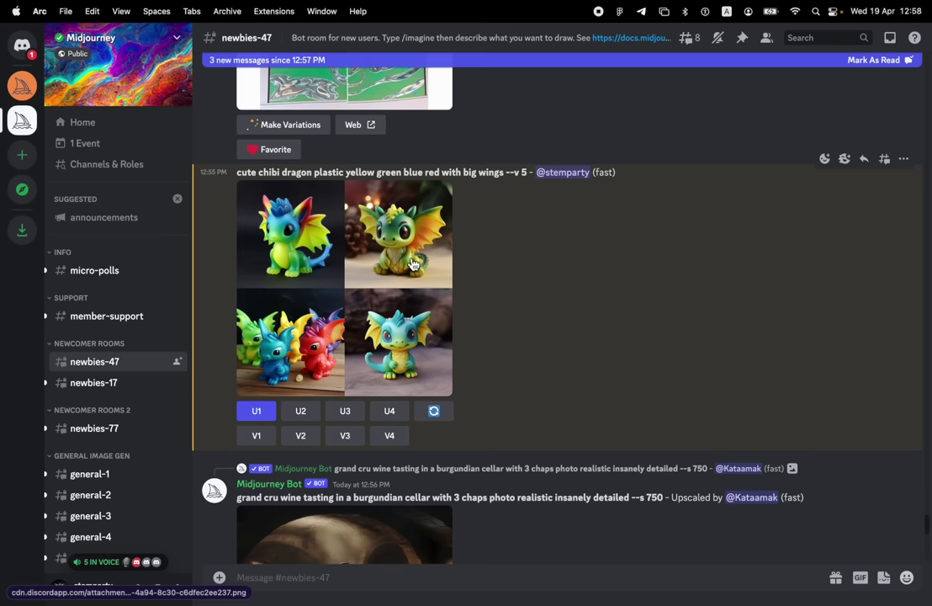
scroll(412, 264, down, 1)
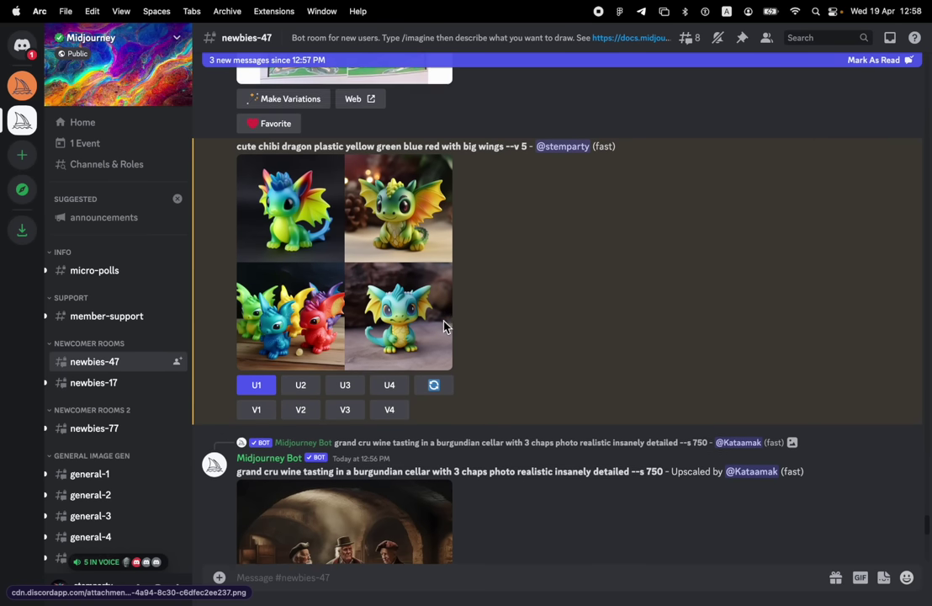
click(273, 570)
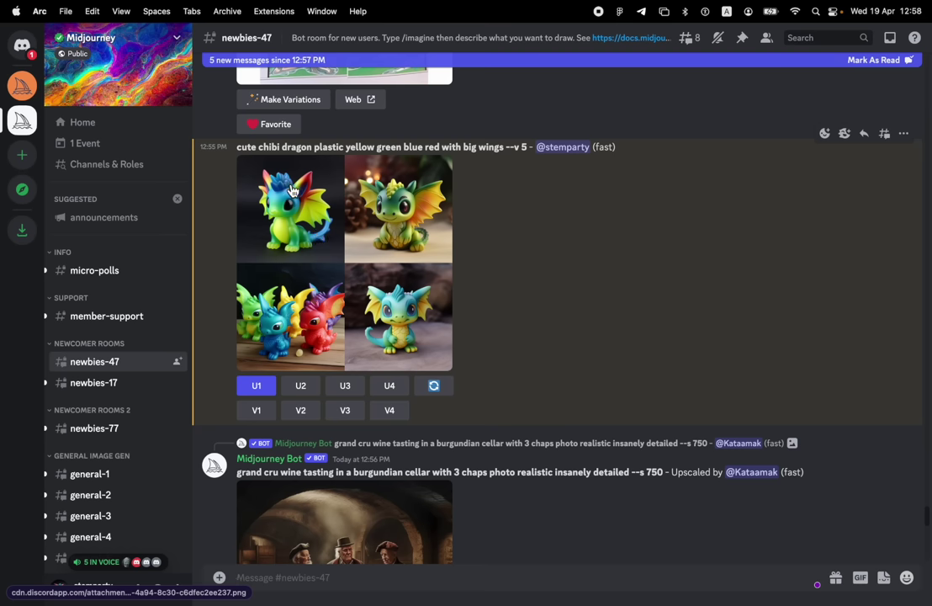
Step: Remix V1, inserting 'with green eyes and yellow wings and embossed texture' before --v 5
click(251, 413)
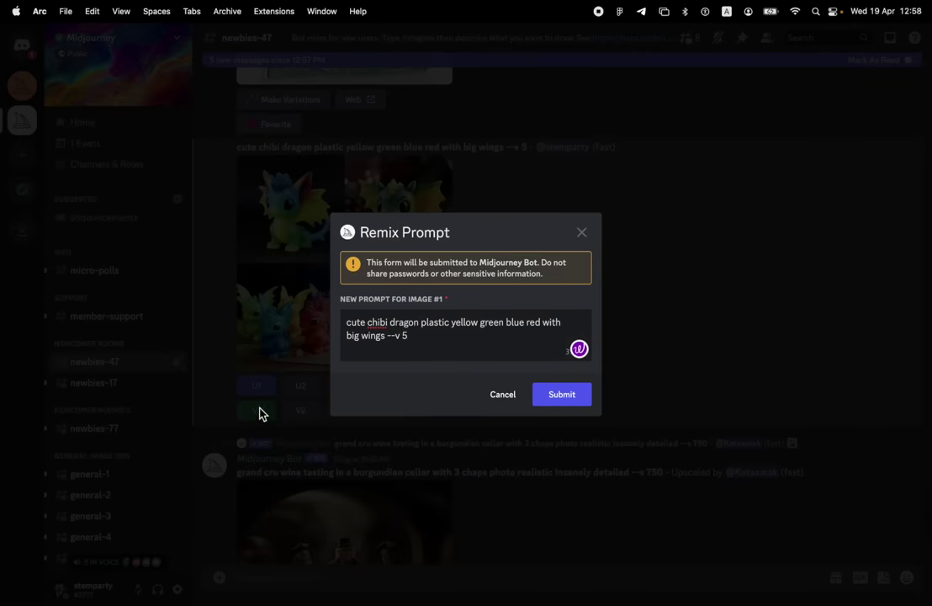
key(super+a)
click(425, 335)
click(388, 334)
text(with green eyes and )
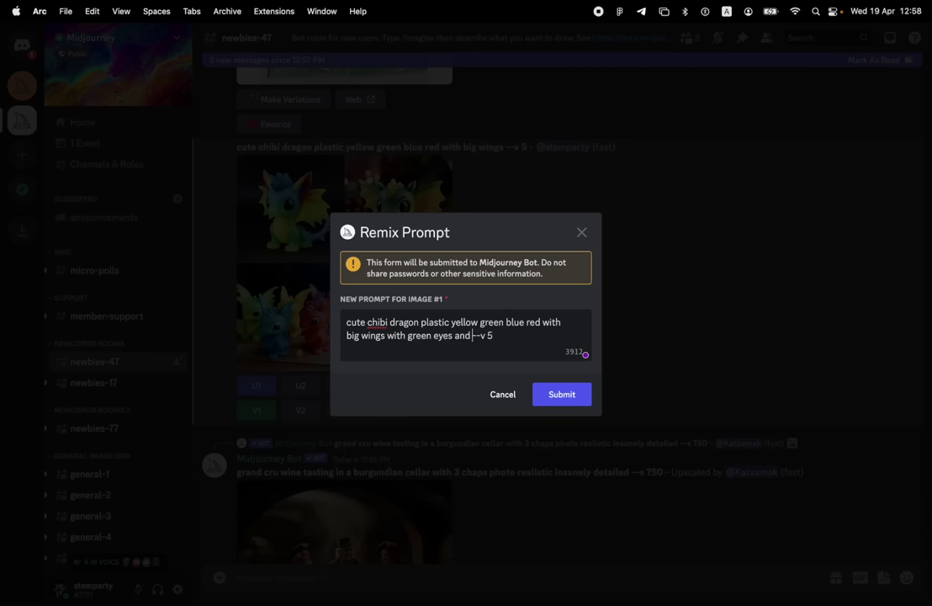
text(yellow wings )
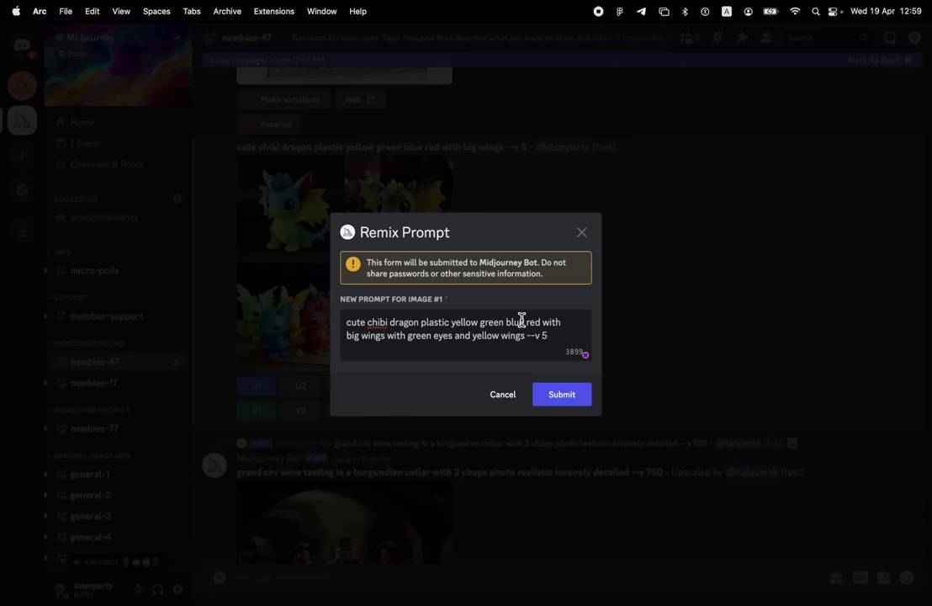
text(and embo)
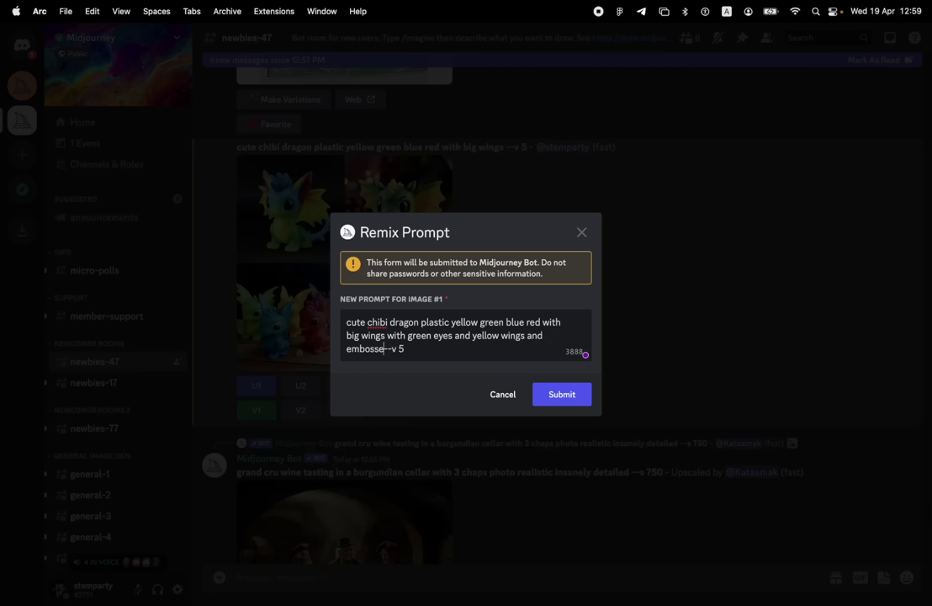
text(ssed texture)
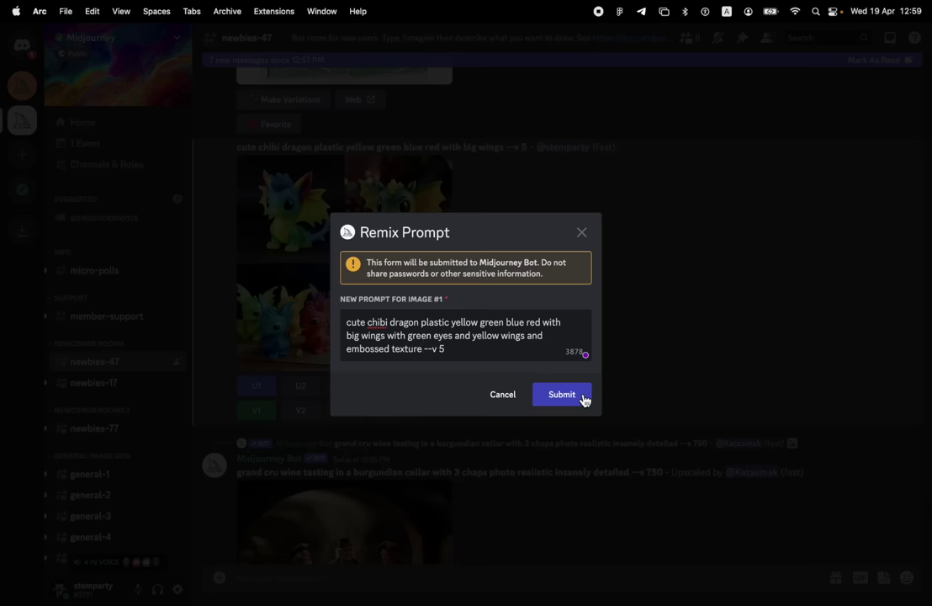
Step: Submit the remixed dragon prompt and scroll back up through the channel
click(583, 398)
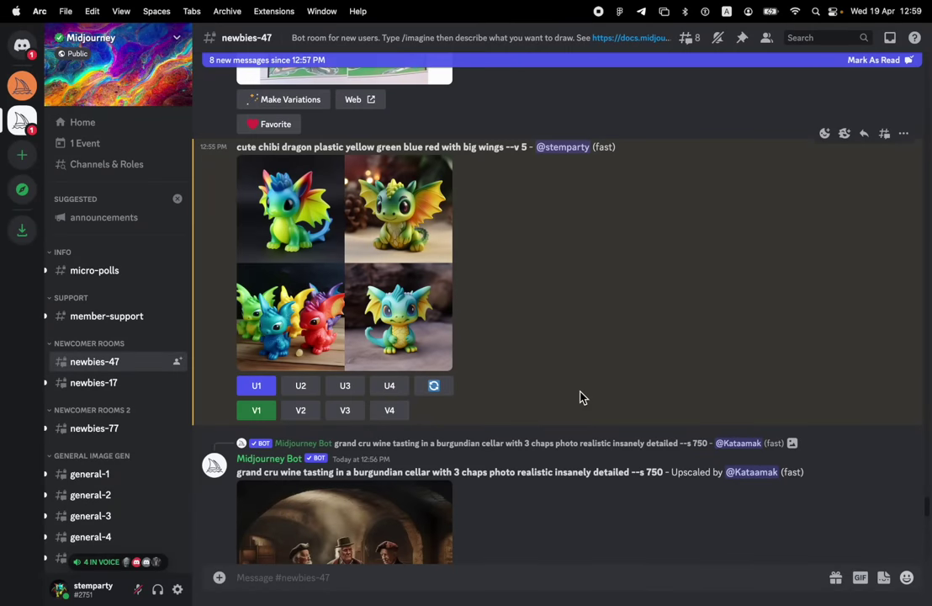
scroll(603, 441, down, 15)
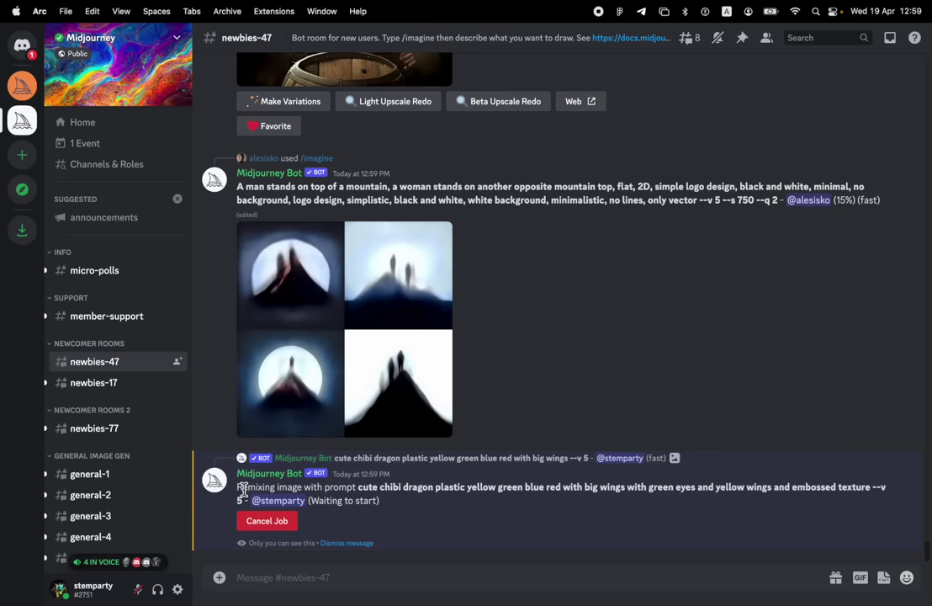
drag(239, 490, 277, 486)
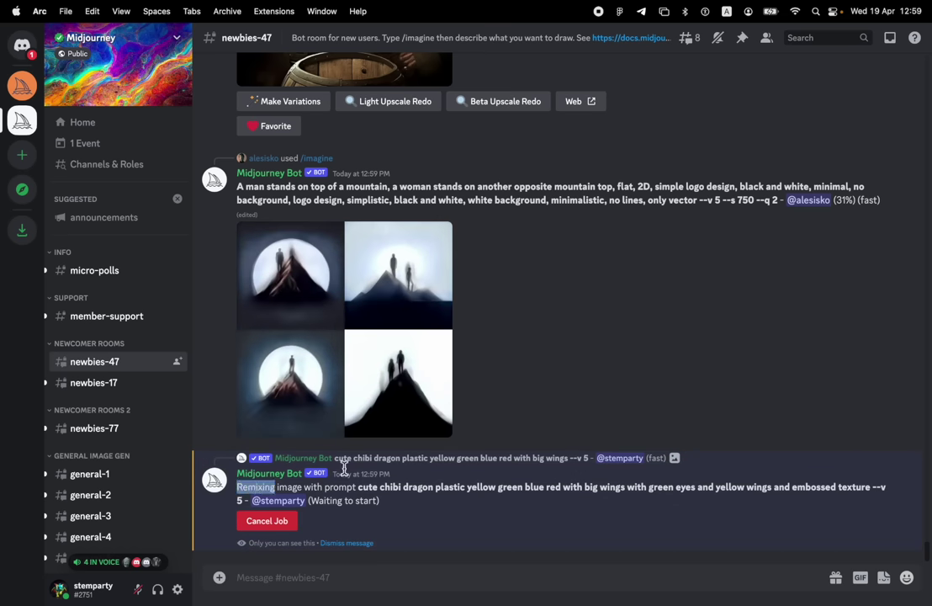
scroll(387, 383, up, 10)
scroll(447, 450, up, 15)
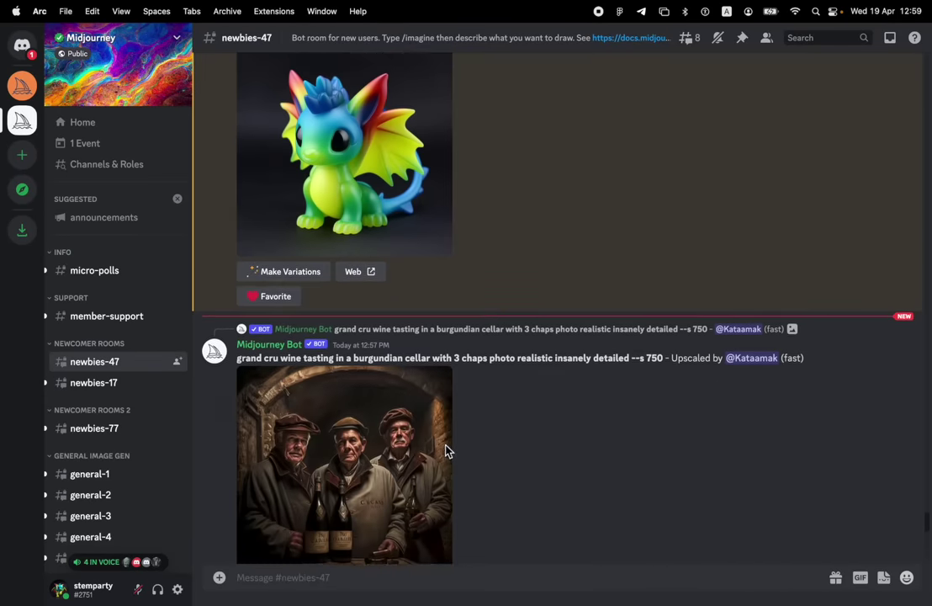
scroll(447, 450, up, 10)
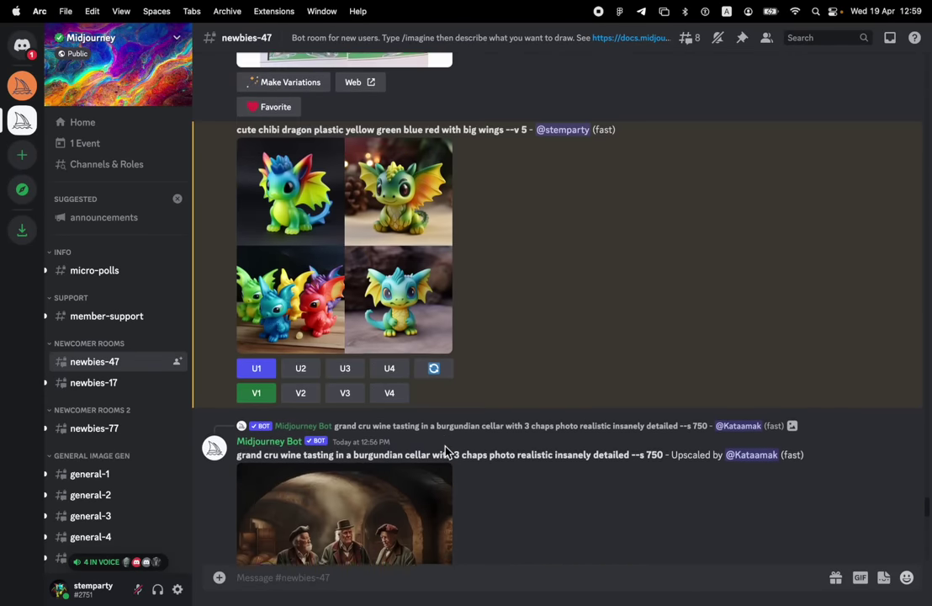
Step: Reopen the V1 Remix Prompt, close it without resubmitting, and scroll down to the 35% remix job
click(257, 406)
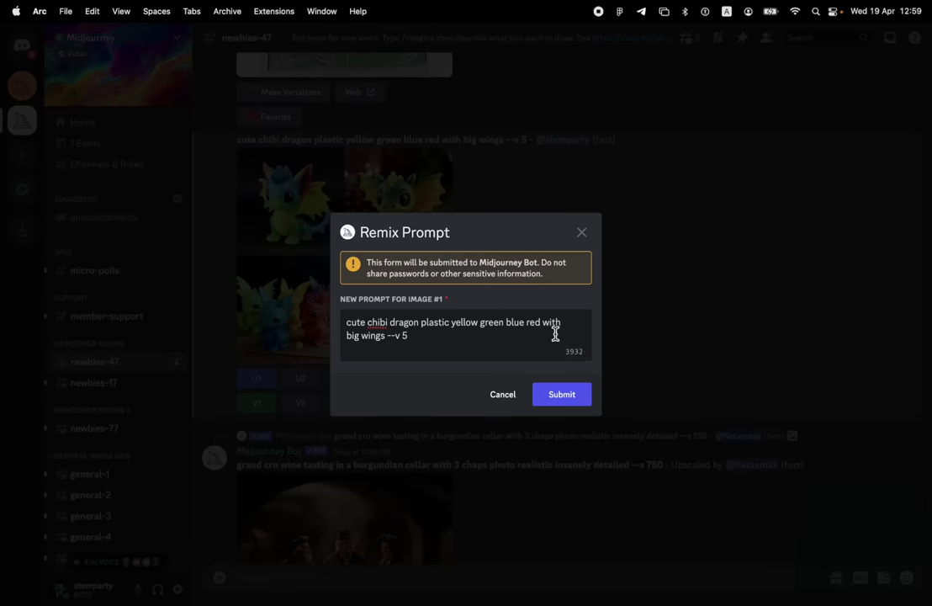
click(581, 232)
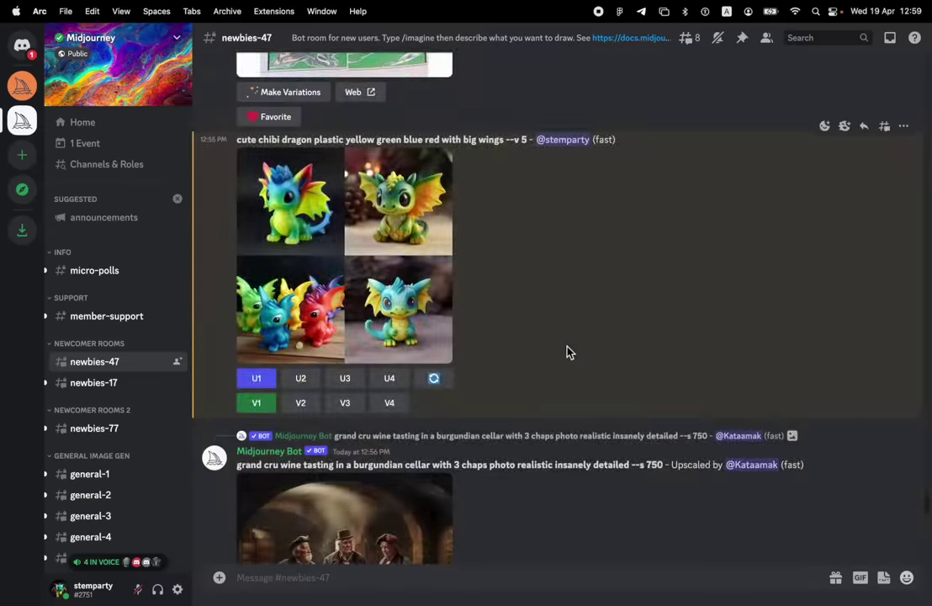
scroll(566, 351, down, 5)
scroll(566, 349, down, 5)
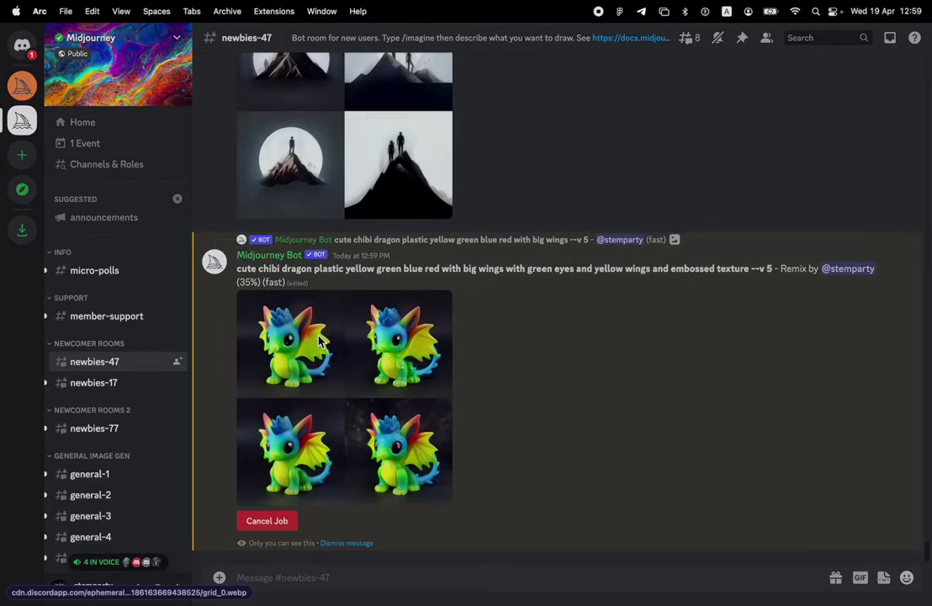
Step: Preview the in-progress remix grid and the earlier upscaled dragon, closing each enlarged view
click(320, 342)
click(708, 377)
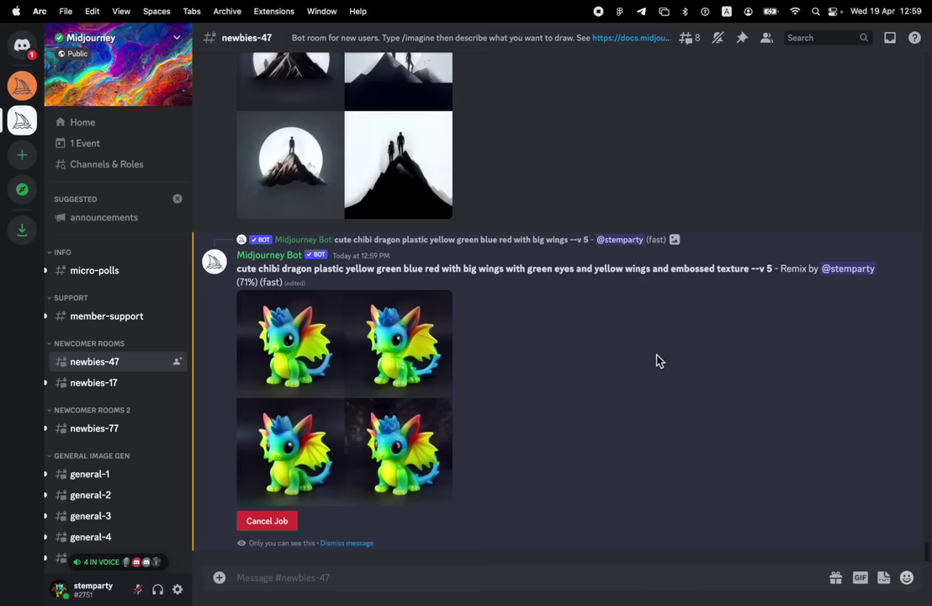
scroll(659, 357, up, 15)
scroll(663, 359, up, 10)
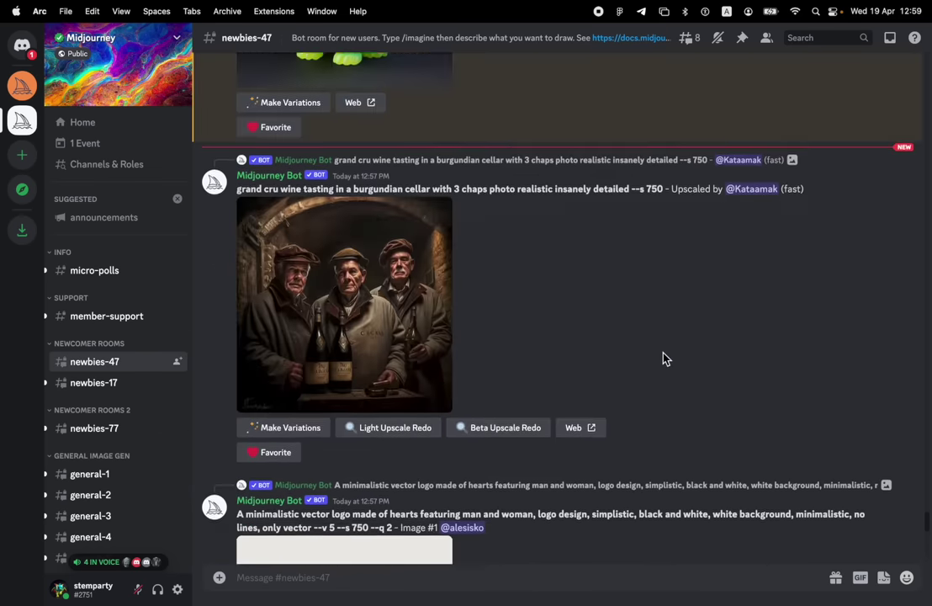
click(426, 233)
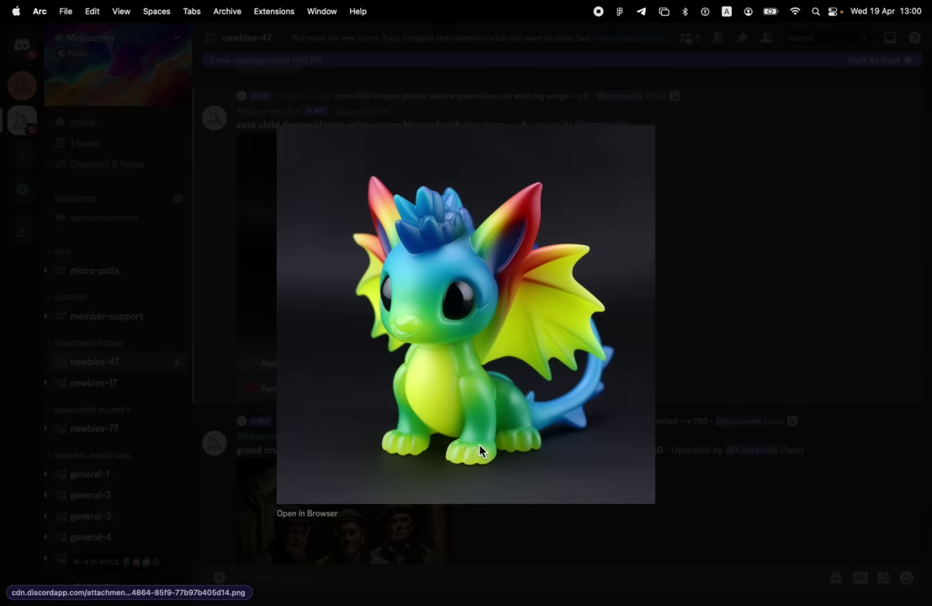
click(856, 301)
scroll(710, 450, down, 10)
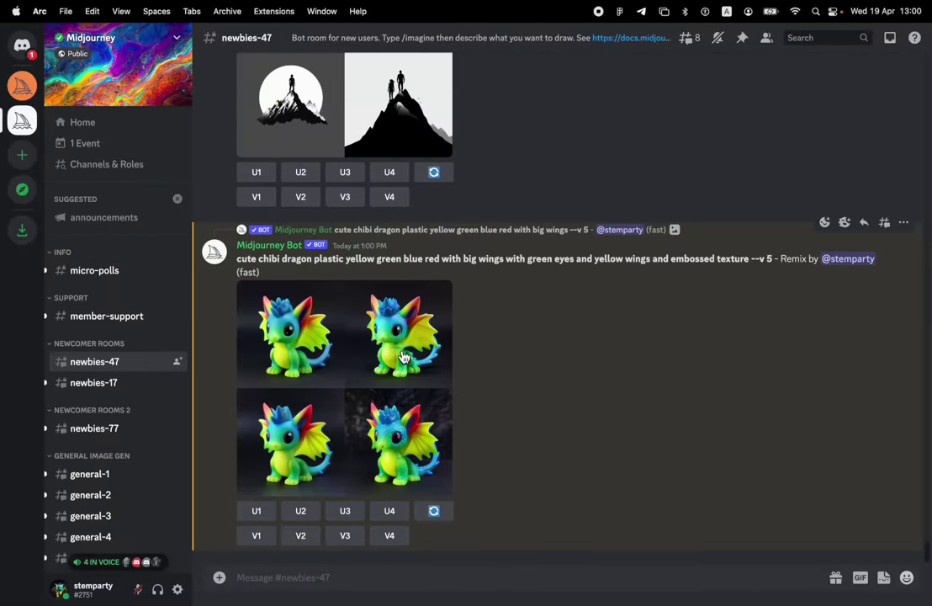
Step: Open the finished remixed grid full size, pan around it, fit it, then zoom into the top-right dragon
click(402, 355)
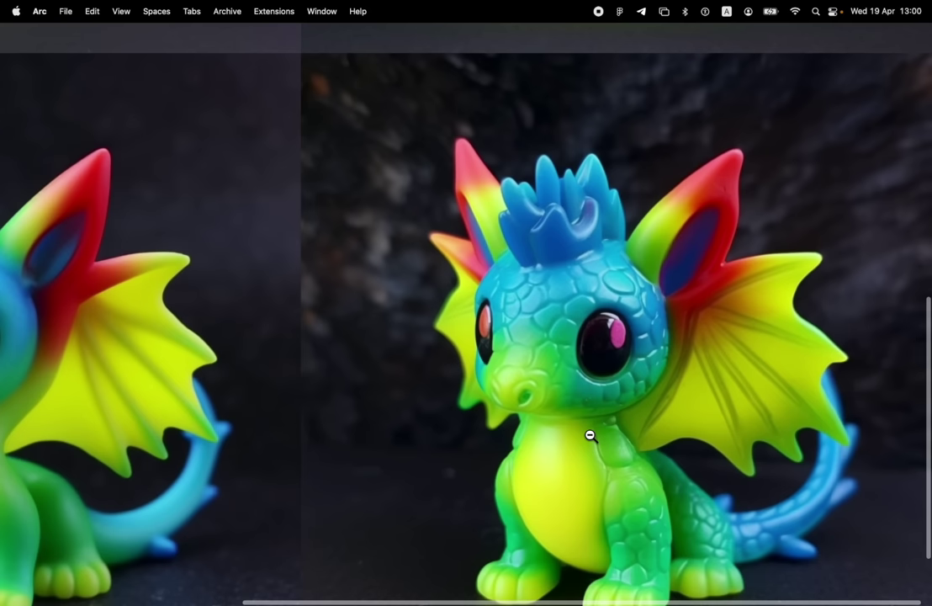
scroll(622, 371, down, 2)
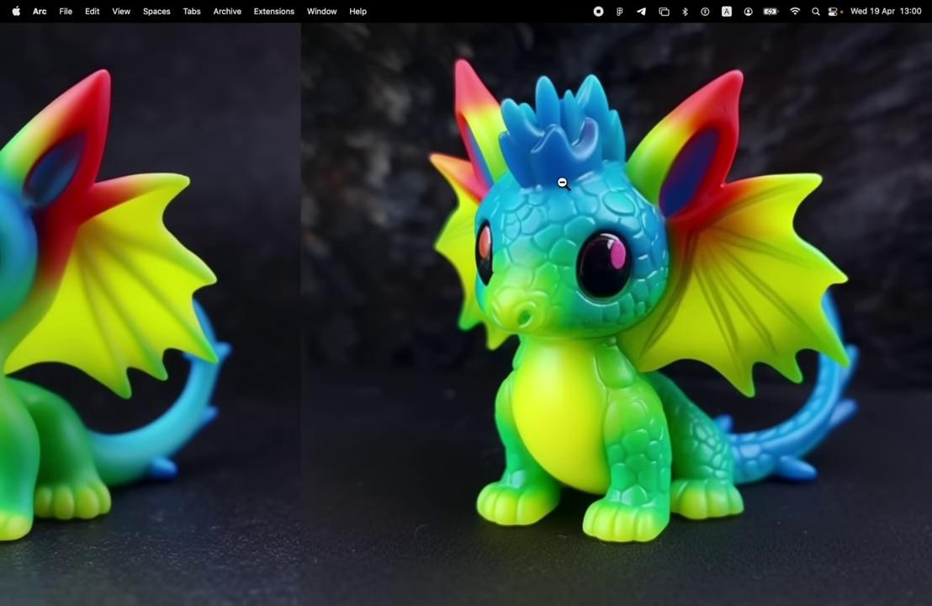
scroll(535, 326, left, 5)
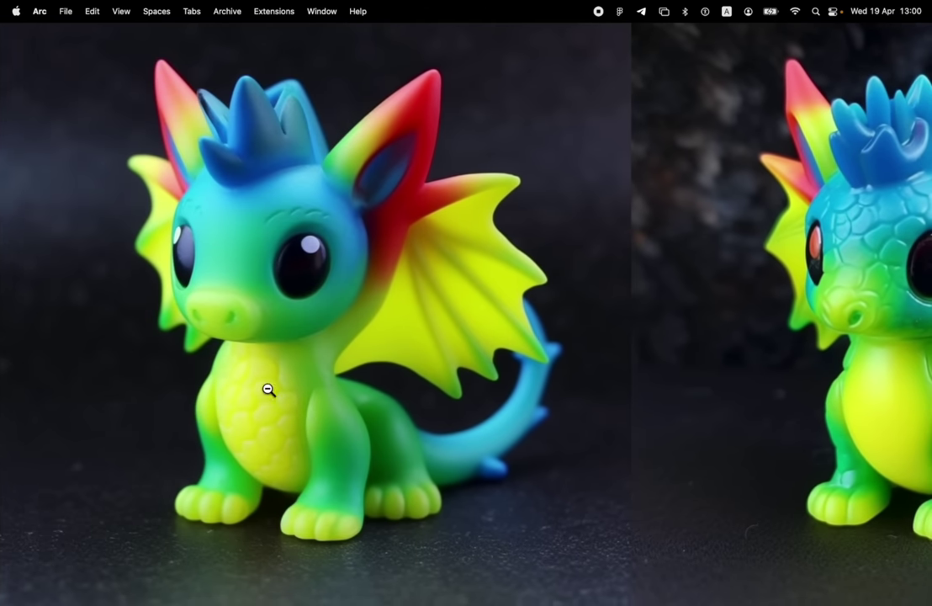
scroll(549, 424, down, 10)
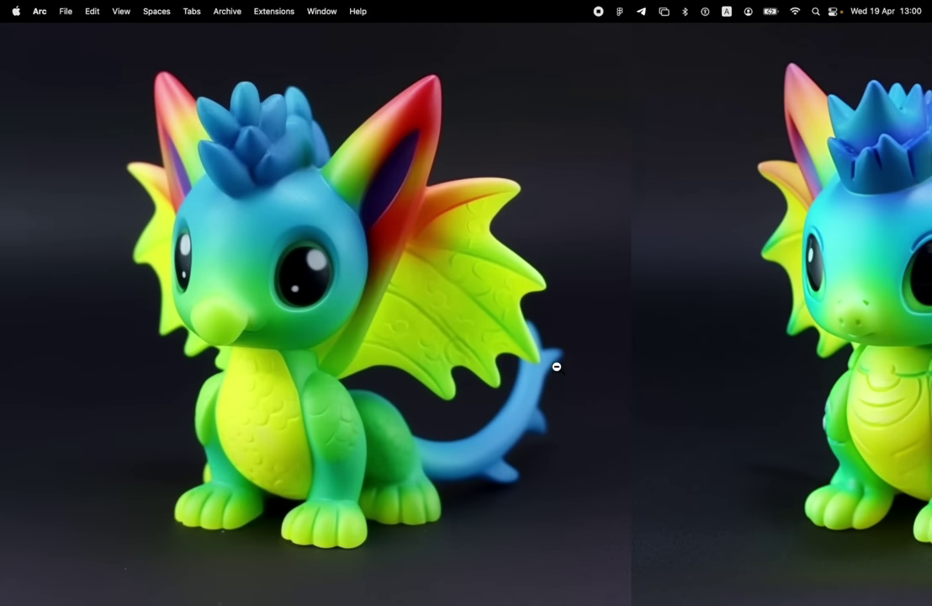
scroll(556, 367, right, 10)
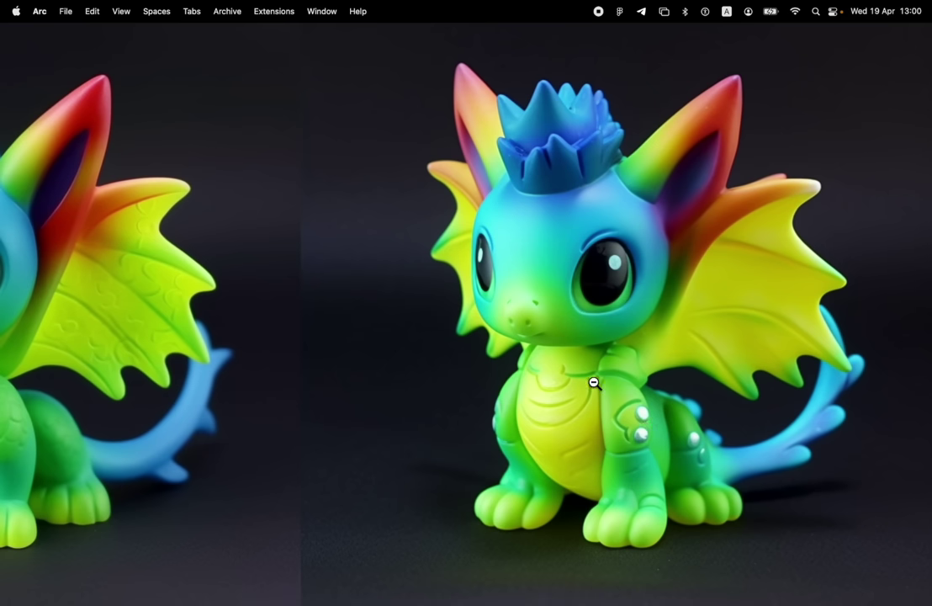
scroll(607, 371, down, 2)
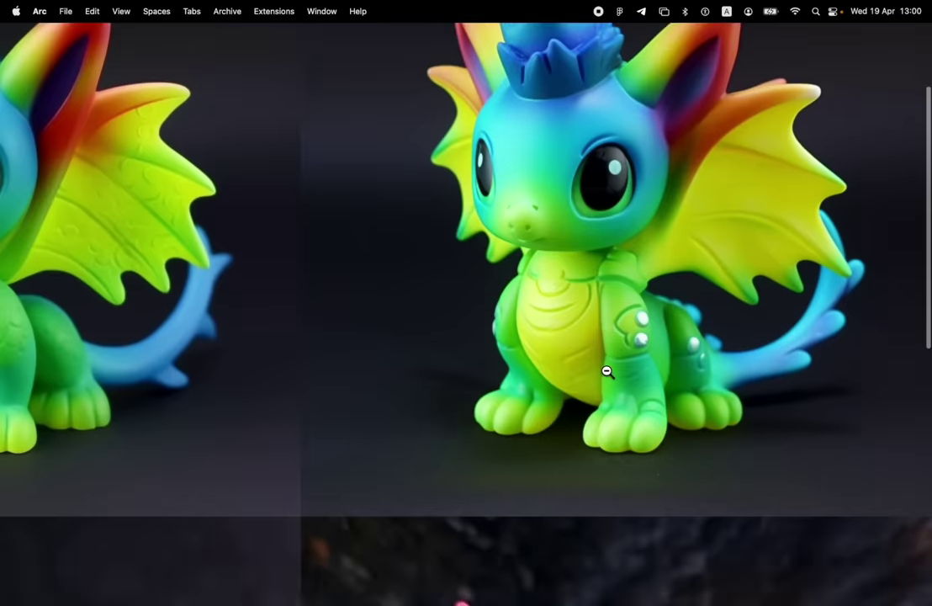
scroll(607, 371, down, 10)
click(606, 370)
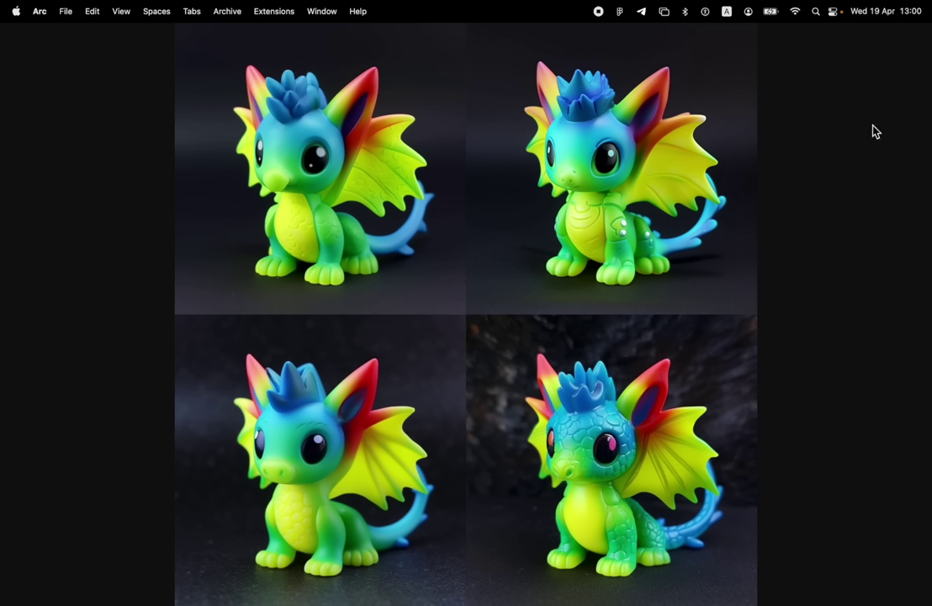
click(675, 266)
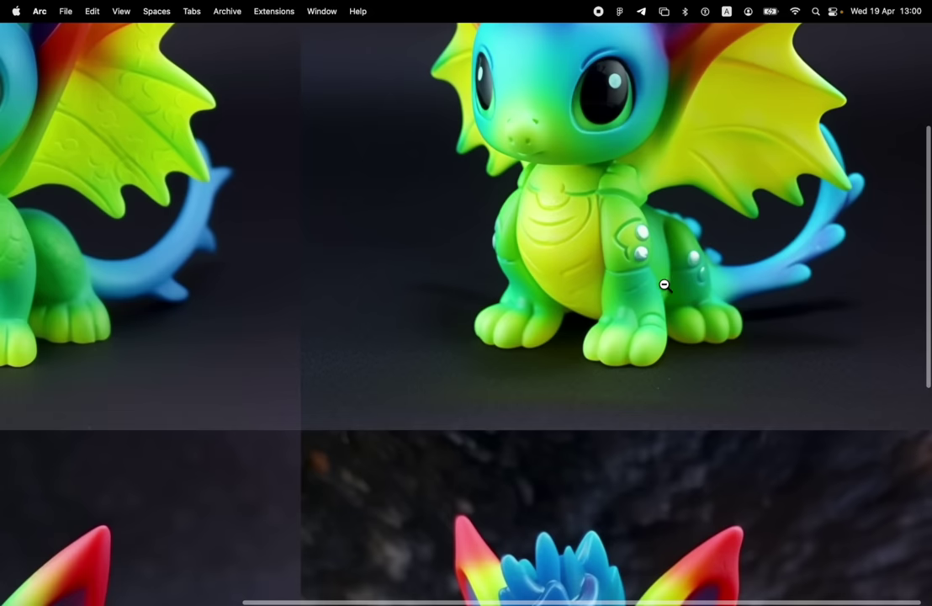
Step: Refit the grid, then open User Guide > Parameters > Parameter List in the Midjourney docs
click(664, 285)
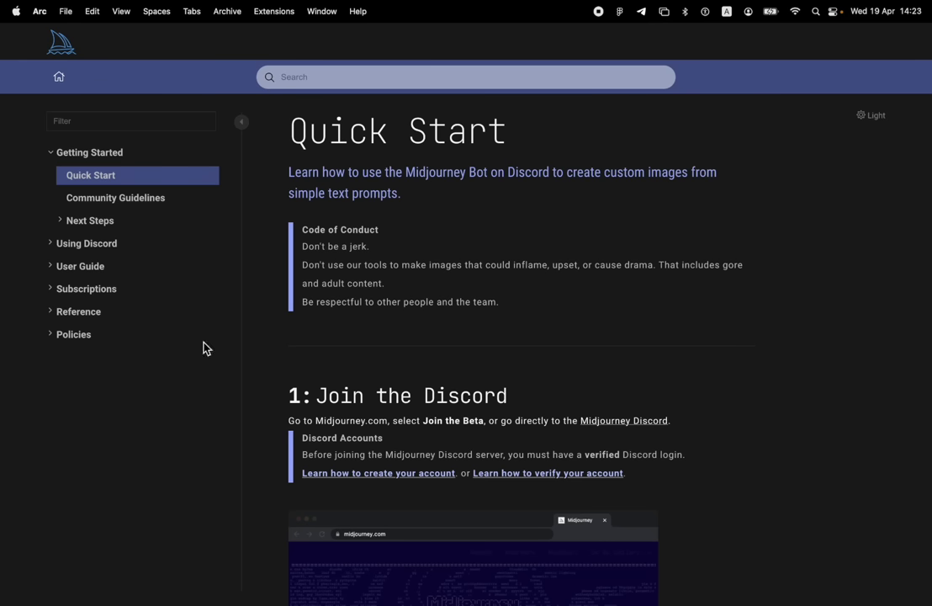
click(91, 266)
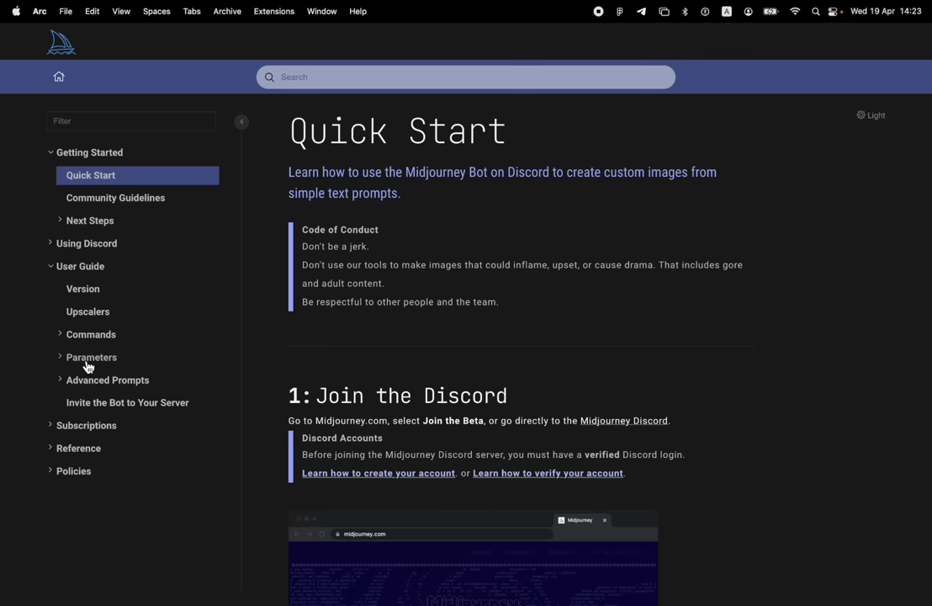
click(88, 358)
click(115, 389)
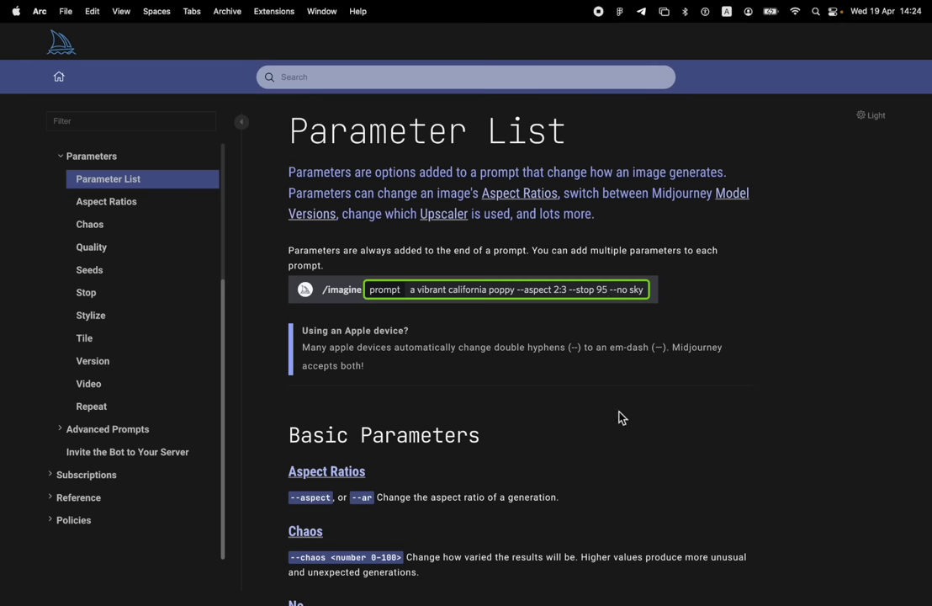
scroll(620, 418, down, 5)
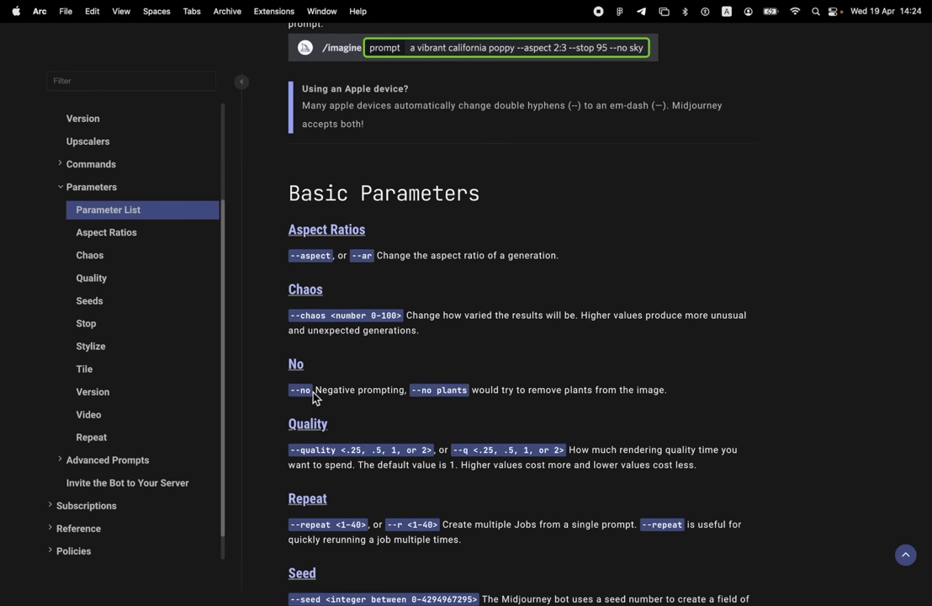
scroll(571, 404, down, 3)
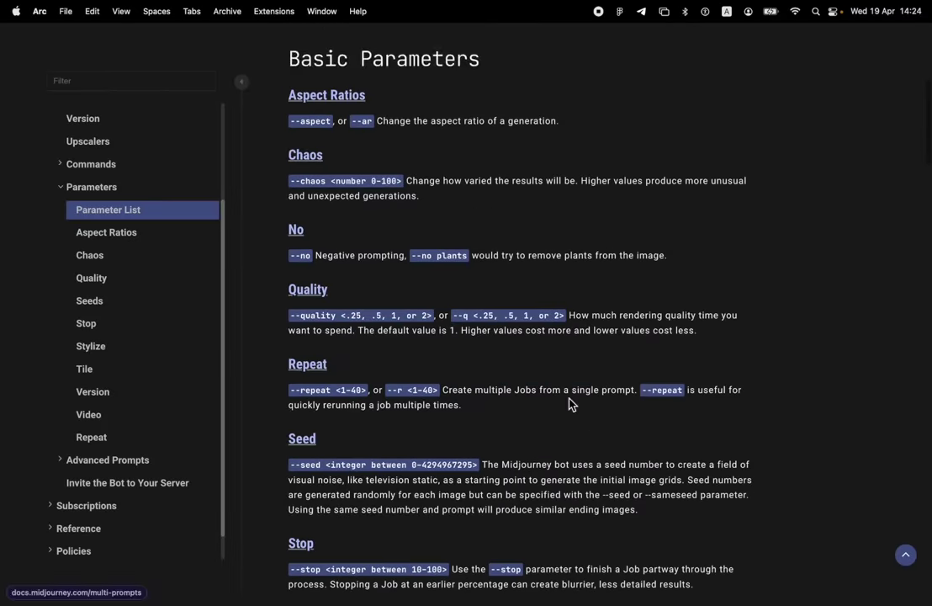
scroll(426, 506, down, 5)
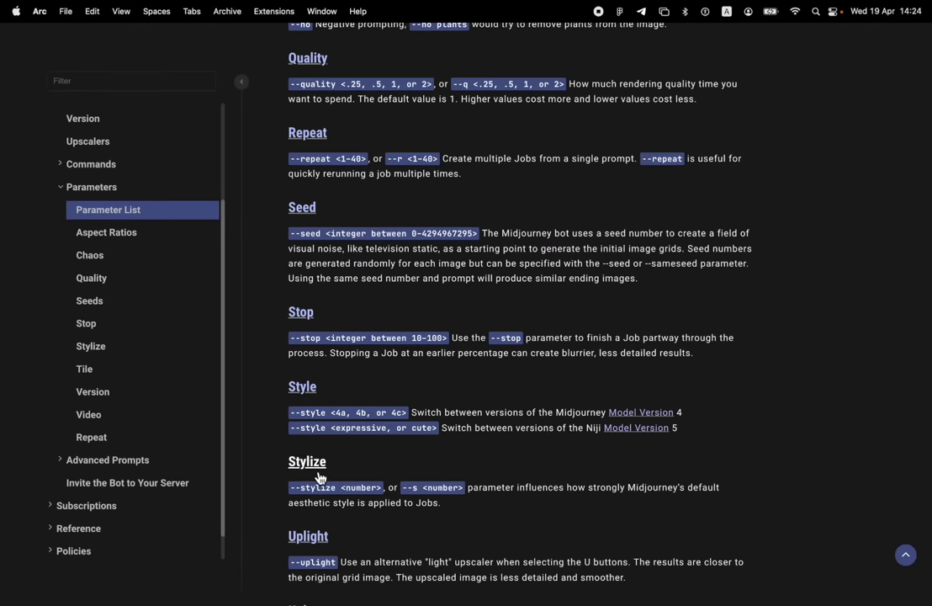
scroll(554, 452, up, 8)
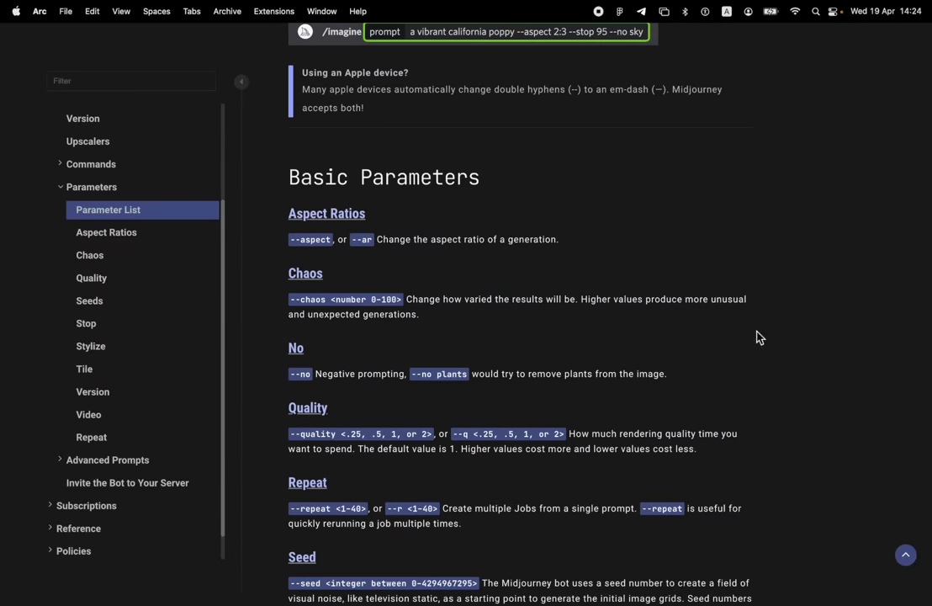
scroll(757, 360, up, 5)
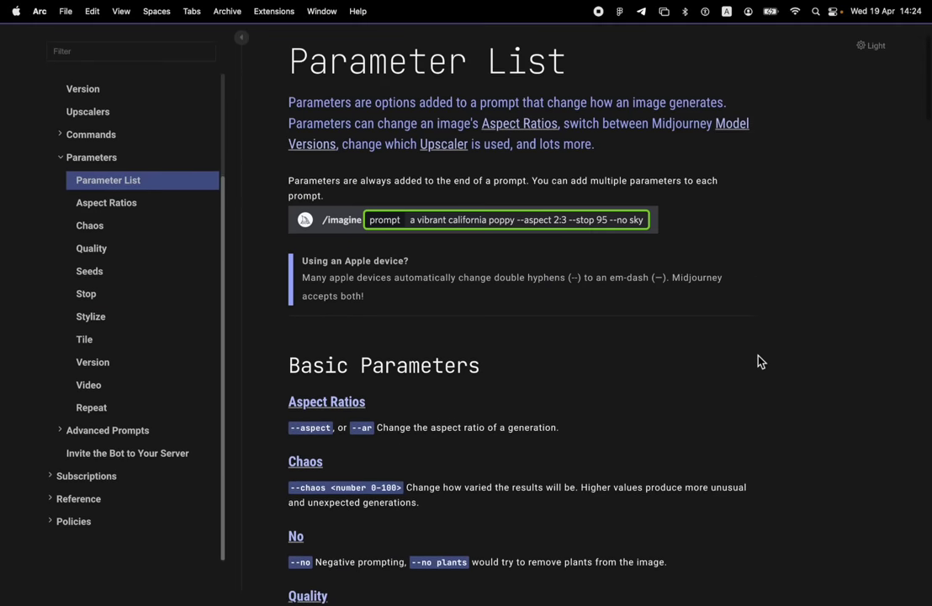
scroll(681, 386, down, 1)
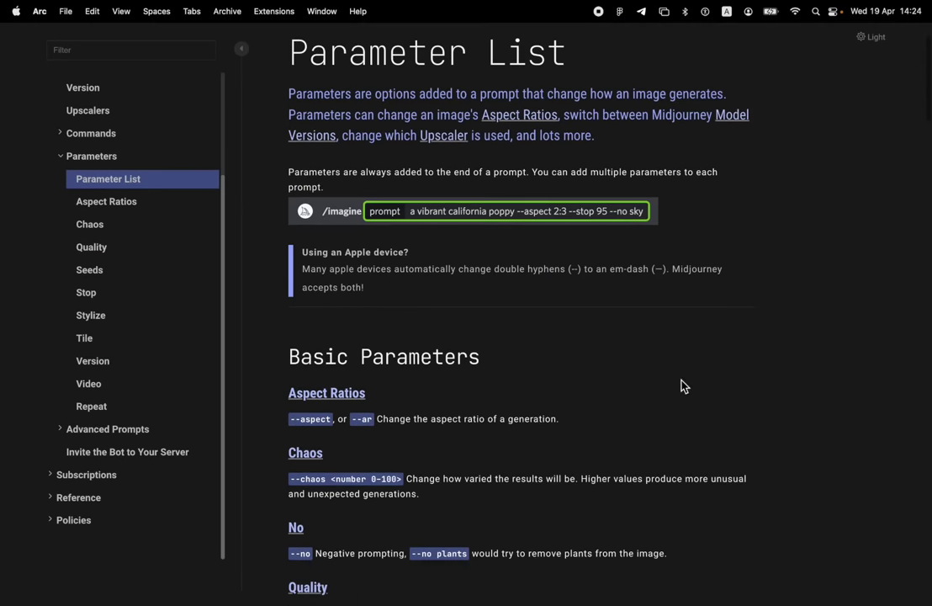